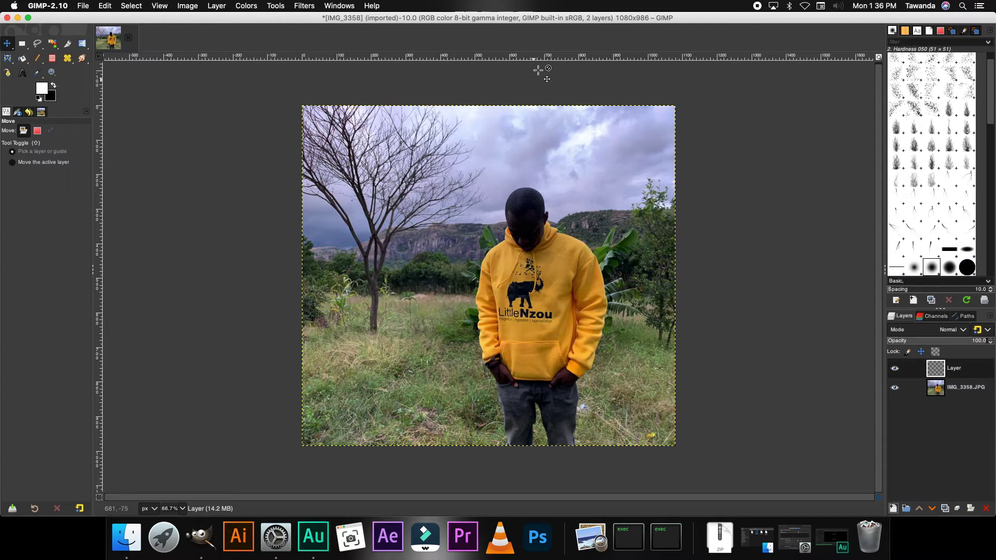
# Step: Place a horizontal guide across the photo at waist level, around 660 px
pyautogui.moveTo(532, 59); pyautogui.dragTo(552, 328)
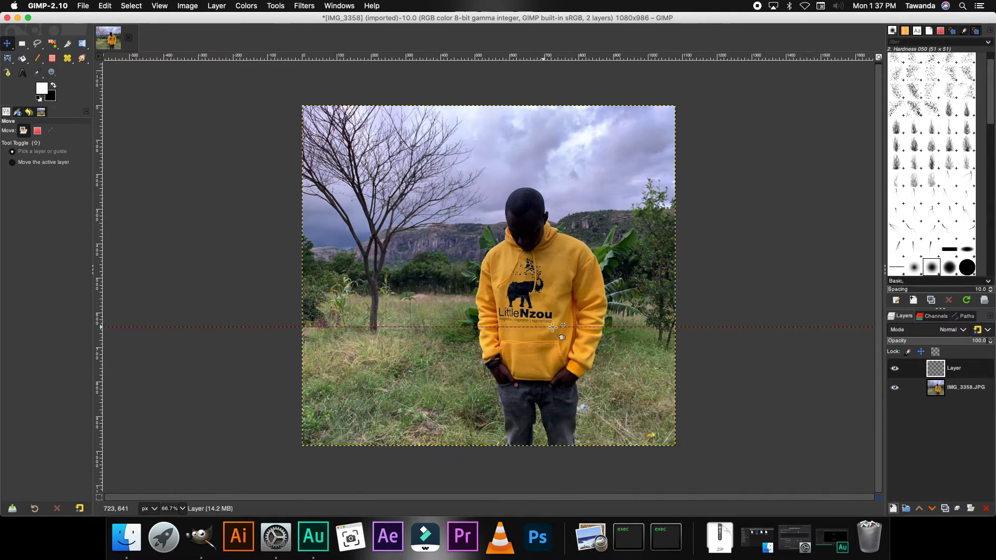
# Step: Start the outline path on the waist guide and place anchors up the jacket's edge
pyautogui.click(8, 74)
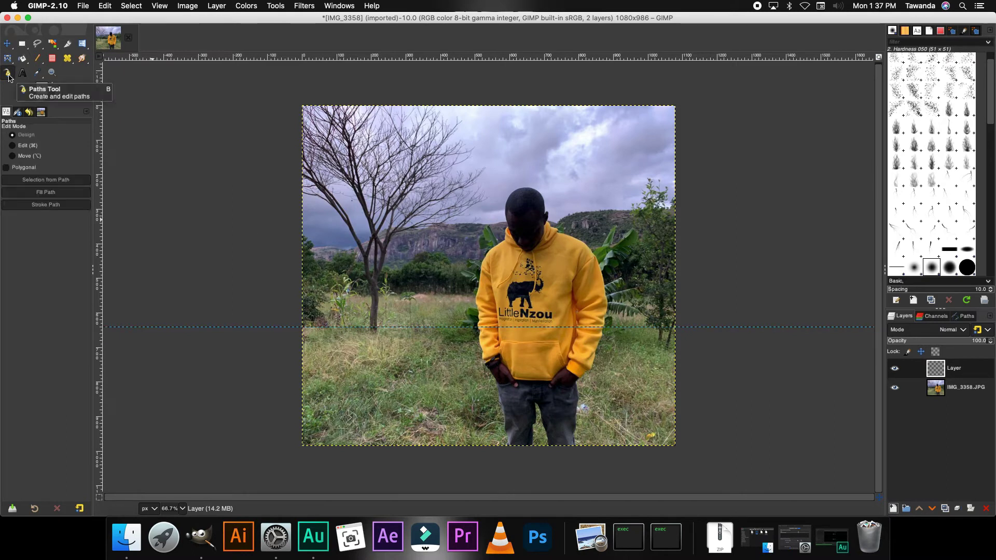
pyautogui.click(462, 327)
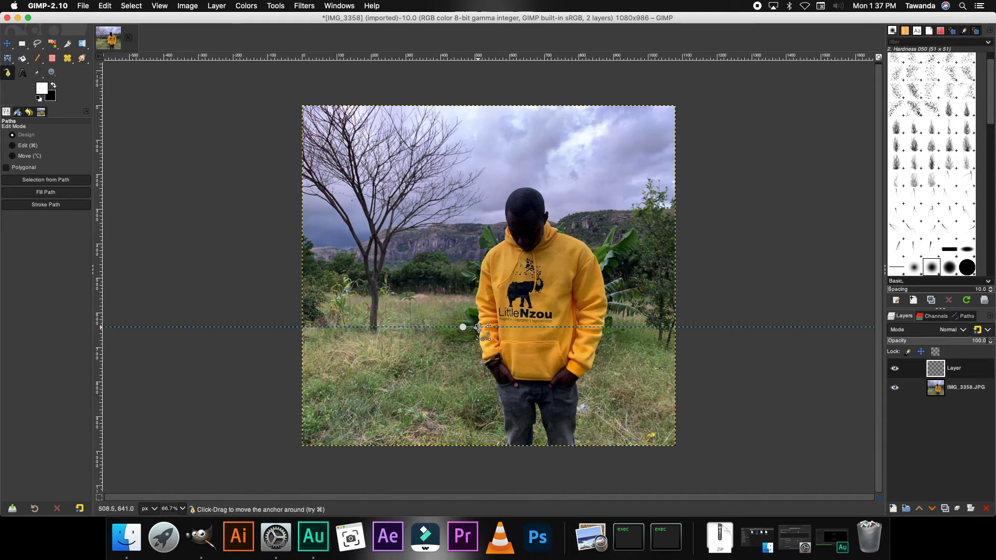
pyautogui.keyDown('ctrl'); pyautogui.scroll(4, 478, 328); pyautogui.keyUp('ctrl')
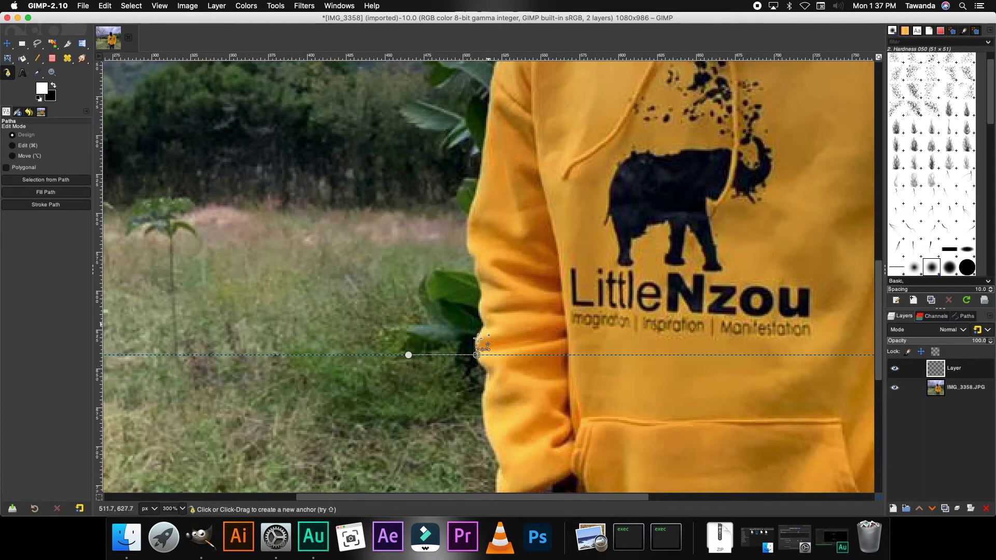
pyautogui.click(477, 338)
pyautogui.click(478, 307)
pyautogui.click(475, 283)
pyautogui.click(472, 260)
pyautogui.scroll(5, 471, 229)
pyautogui.click(494, 390)
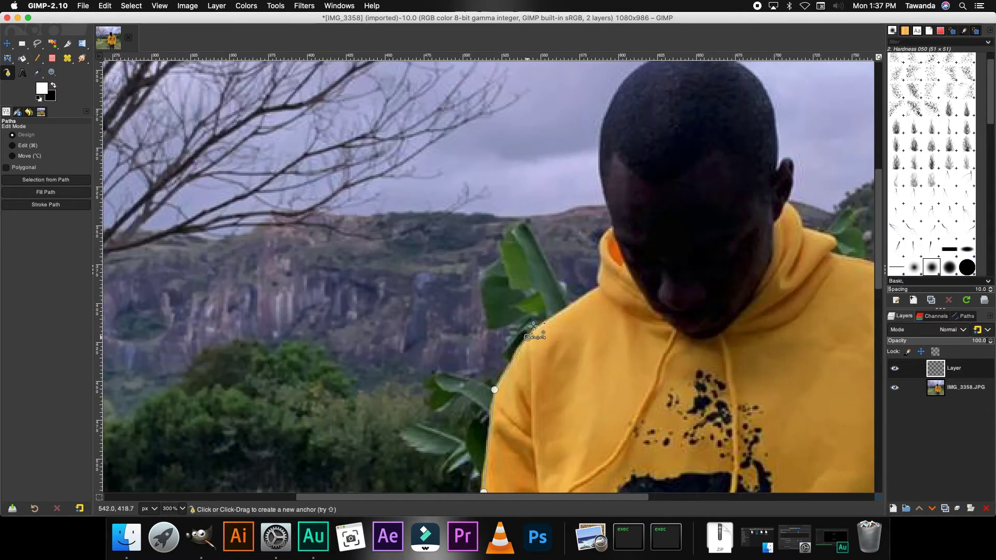
# Step: Continue the path with anchors up the hood beside the head
pyautogui.click(599, 286)
pyautogui.click(599, 271)
pyautogui.click(600, 257)
pyautogui.click(603, 236)
pyautogui.click(612, 227)
pyautogui.click(606, 207)
pyautogui.click(604, 120)
pyautogui.scroll(4, 656, 161)
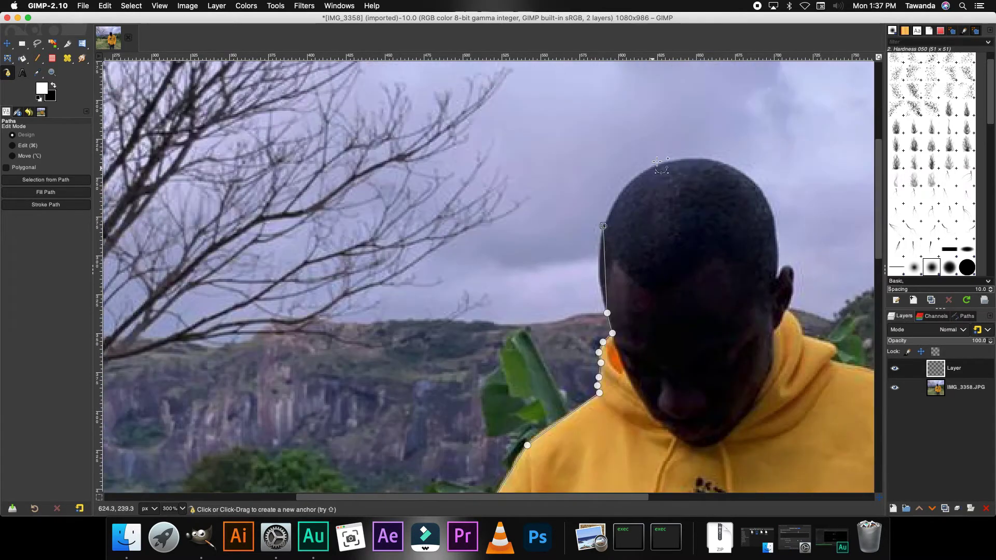
# Step: Add anchors over the top of the head and down past the ear to the shoulder
pyautogui.click(658, 163)
pyautogui.click(696, 157)
pyautogui.click(772, 208)
pyautogui.click(776, 271)
pyautogui.click(787, 266)
pyautogui.click(793, 286)
pyautogui.click(788, 309)
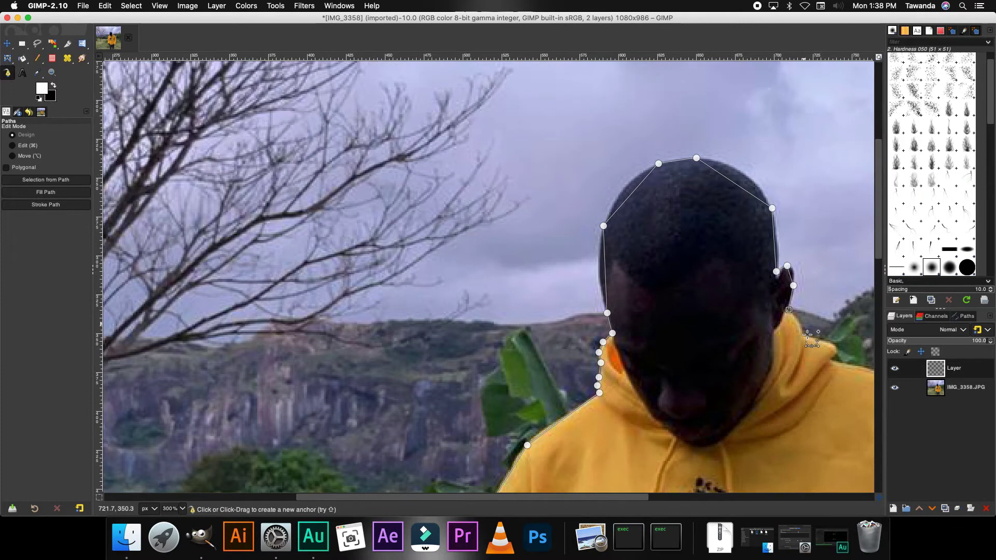
pyautogui.click(802, 334)
pyautogui.click(837, 347)
pyautogui.click(832, 360)
pyautogui.hscroll(10, 830, 357)
pyautogui.scroll(-8, 700, 259)
# Step: Trace anchors along the right shoulder and down the arm, ending the path on the guide
pyautogui.click(696, 191)
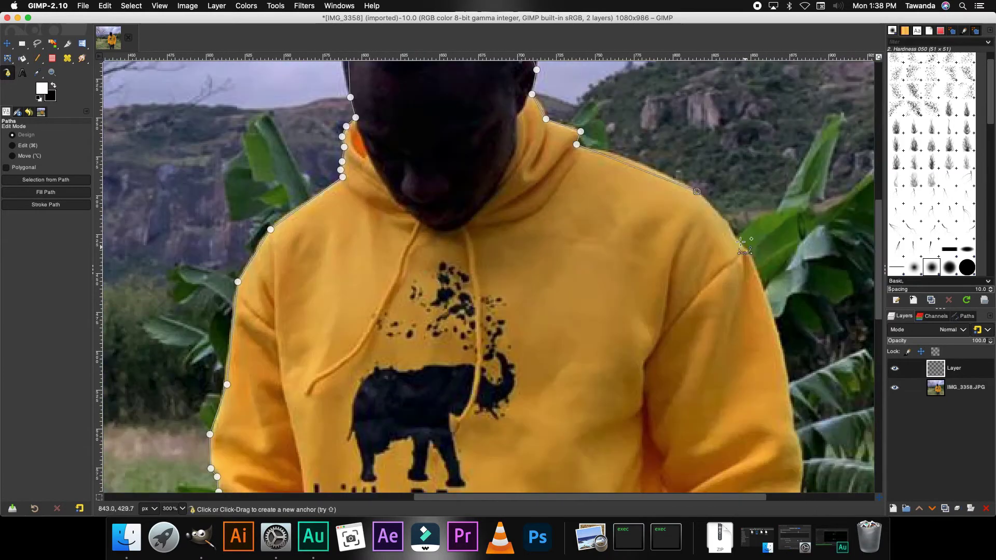
pyautogui.click(738, 241)
pyautogui.click(748, 250)
pyautogui.click(793, 427)
pyautogui.scroll(-4, 793, 431)
pyautogui.click(804, 354)
pyautogui.click(799, 381)
pyautogui.click(796, 406)
pyautogui.click(788, 413)
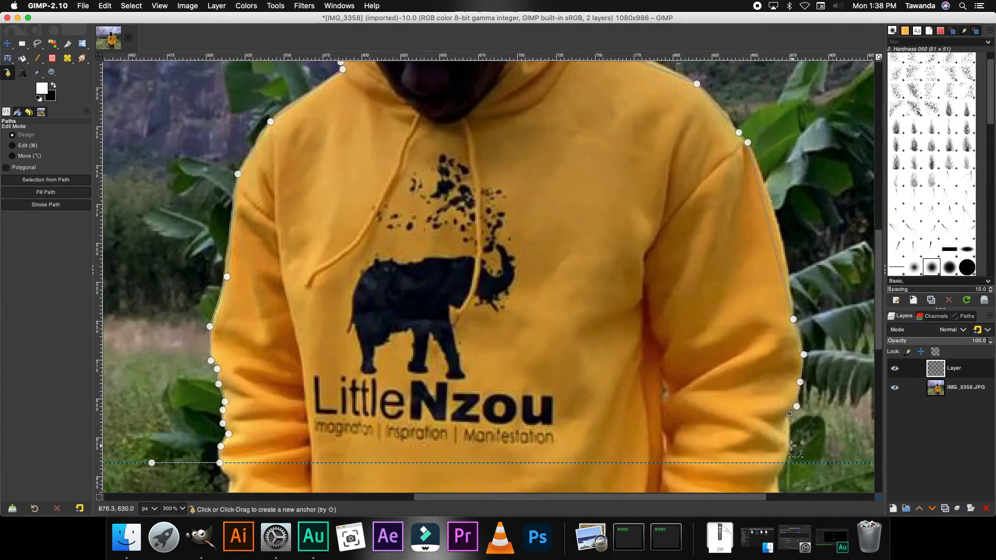
pyautogui.click(789, 445)
pyautogui.click(784, 462)
pyautogui.moveTo(726, 497); pyautogui.dragTo(803, 497)
pyautogui.click(691, 462)
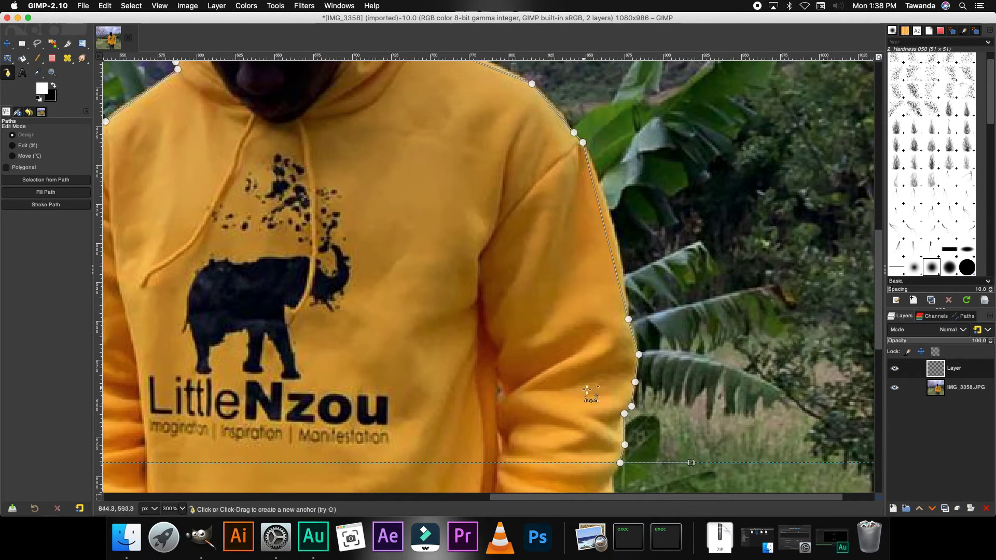
# Step: Bend the shoulder-to-arm segments into curves that follow the arm
pyautogui.moveTo(608, 239); pyautogui.dragTo(620, 275)
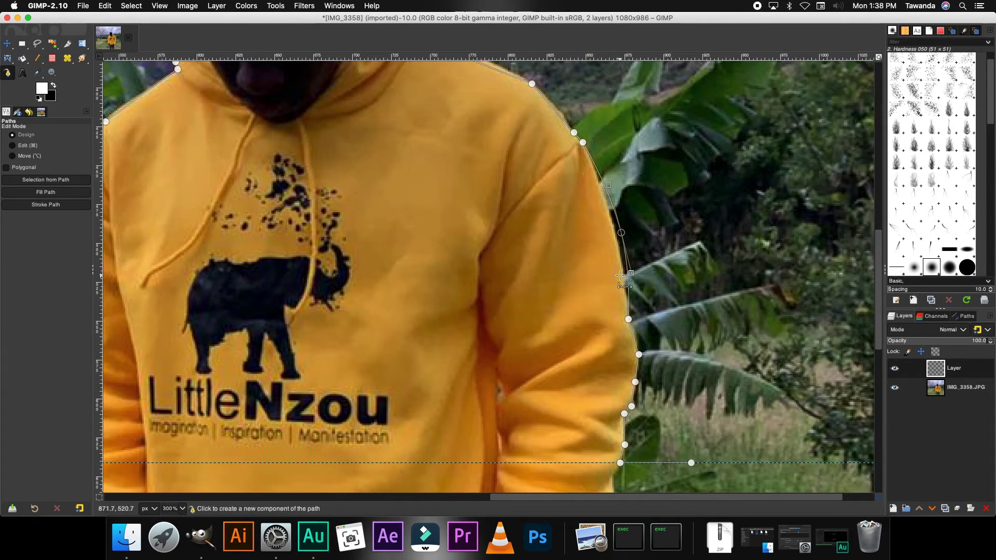
pyautogui.press('super+z')
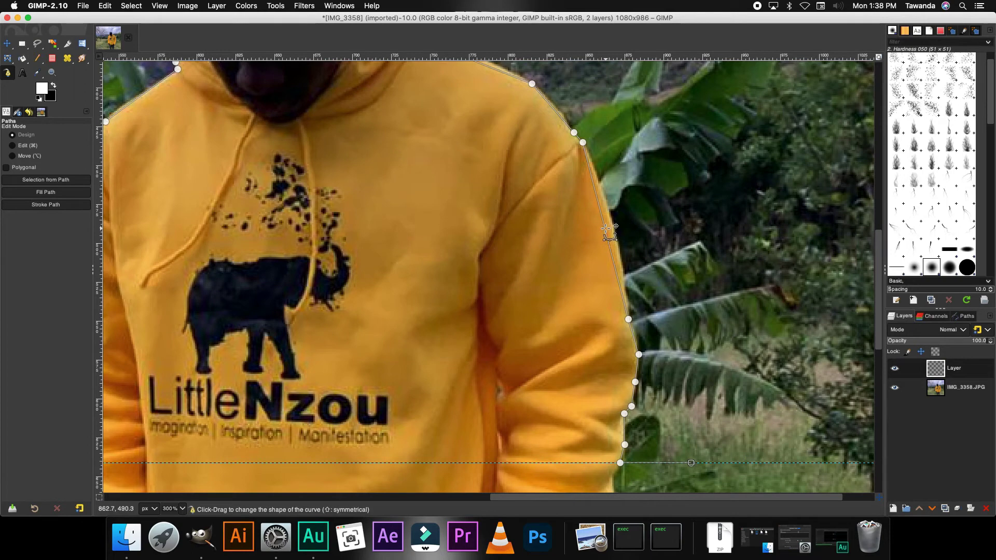
pyautogui.moveTo(608, 229); pyautogui.dragTo(625, 238)
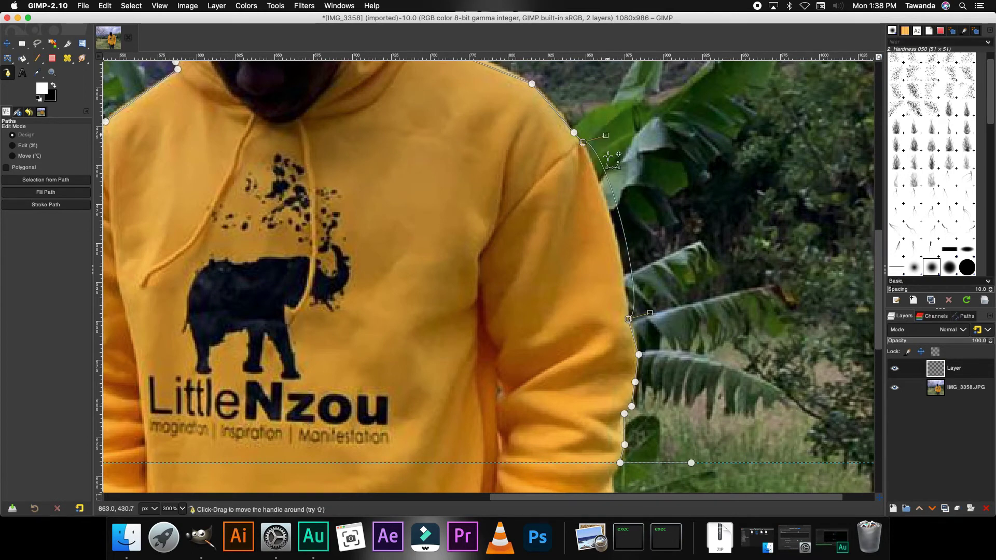
pyautogui.moveTo(606, 135); pyautogui.dragTo(604, 172)
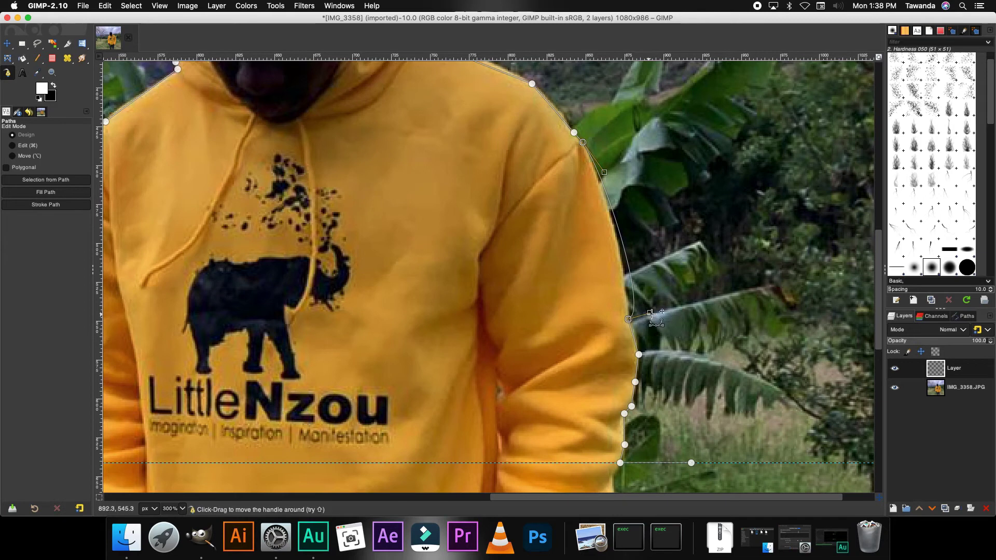
pyautogui.moveTo(650, 312); pyautogui.dragTo(627, 279)
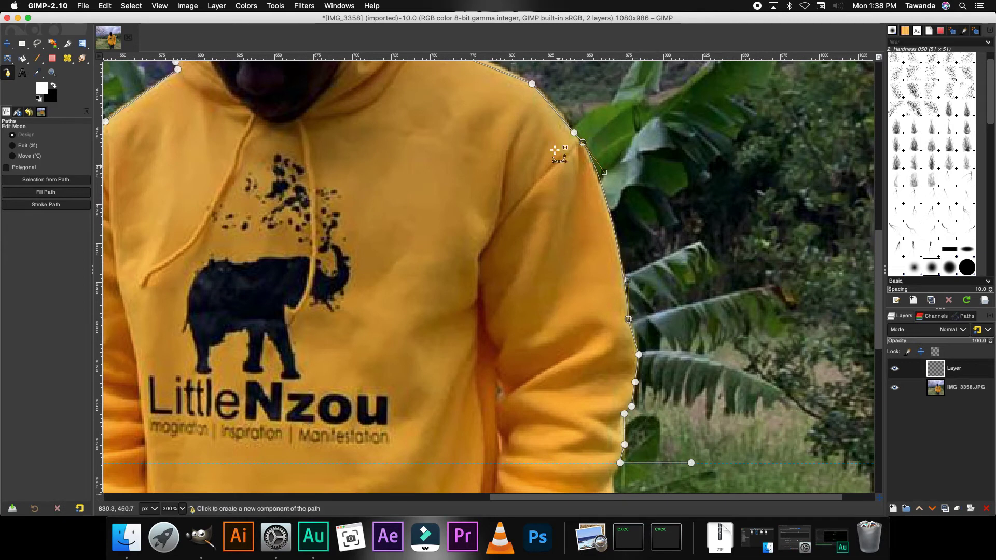
pyautogui.press('super')
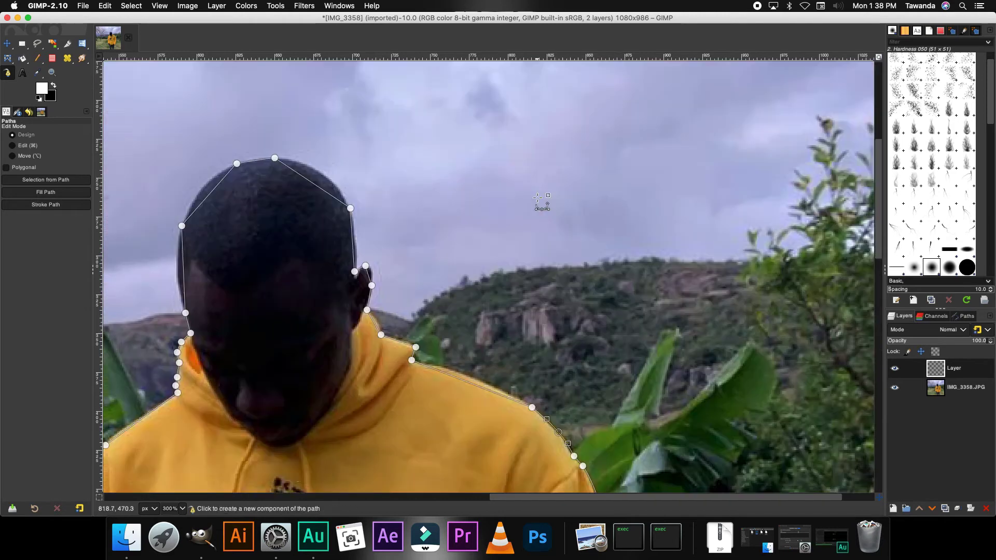
# Step: Insert extra anchors on the hood and head segments and curve the head's left side
pyautogui.keyDown('super'); pyautogui.click(377, 323); pyautogui.keyUp('super')
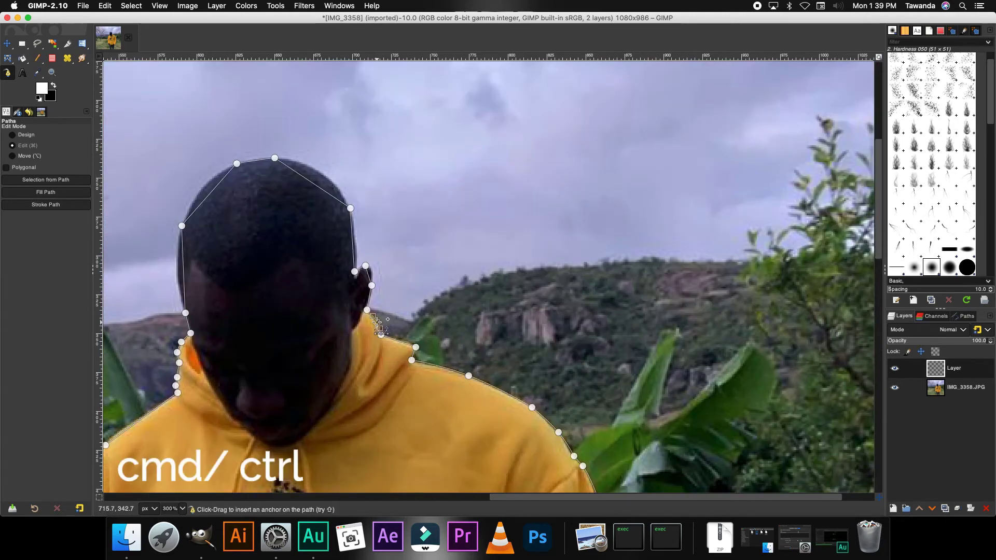
pyautogui.keyDown('super'); pyautogui.click(354, 248); pyautogui.keyUp('super')
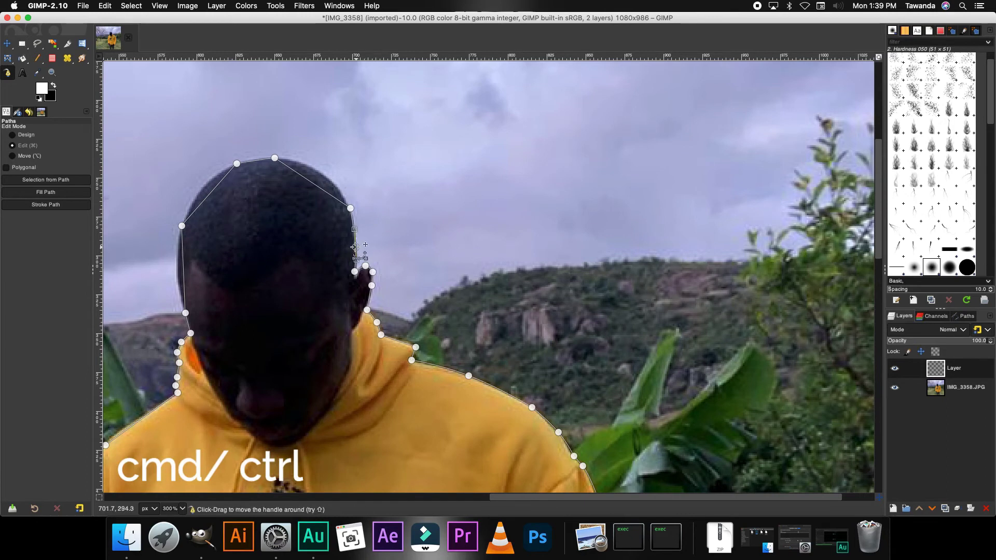
pyautogui.keyDown('super'); pyautogui.click(321, 174); pyautogui.keyUp('super')
pyautogui.moveTo(207, 195); pyautogui.dragTo(199, 184)
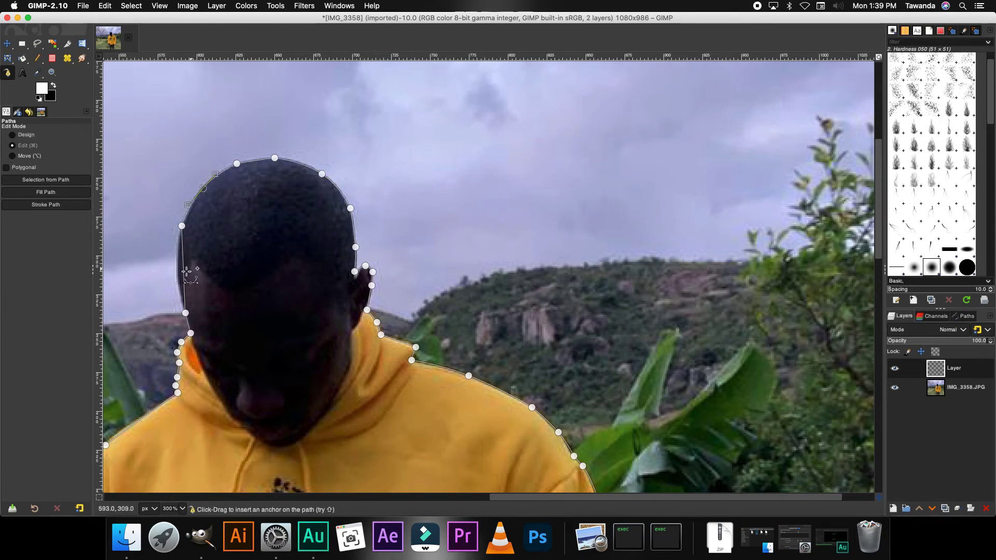
# Step: Pan across the finished path to review it and select the shoulder anchor
pyautogui.scroll(-10, 361, 473)
pyautogui.scroll(-3, 362, 473)
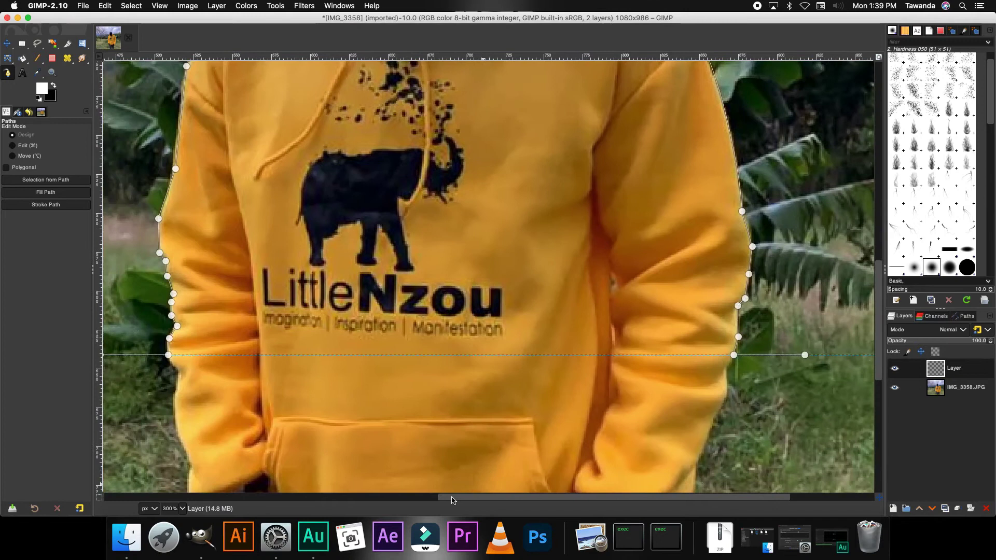
pyautogui.hscroll(-2, 342, 415)
pyautogui.scroll(3, 325, 358)
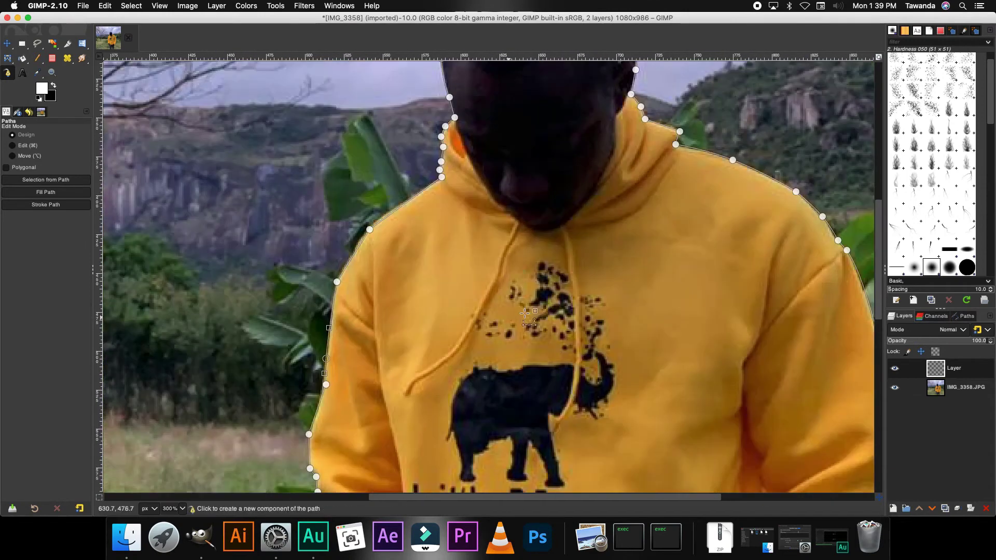
pyautogui.scroll(-10, 590, 311)
pyautogui.scroll(6, 590, 311)
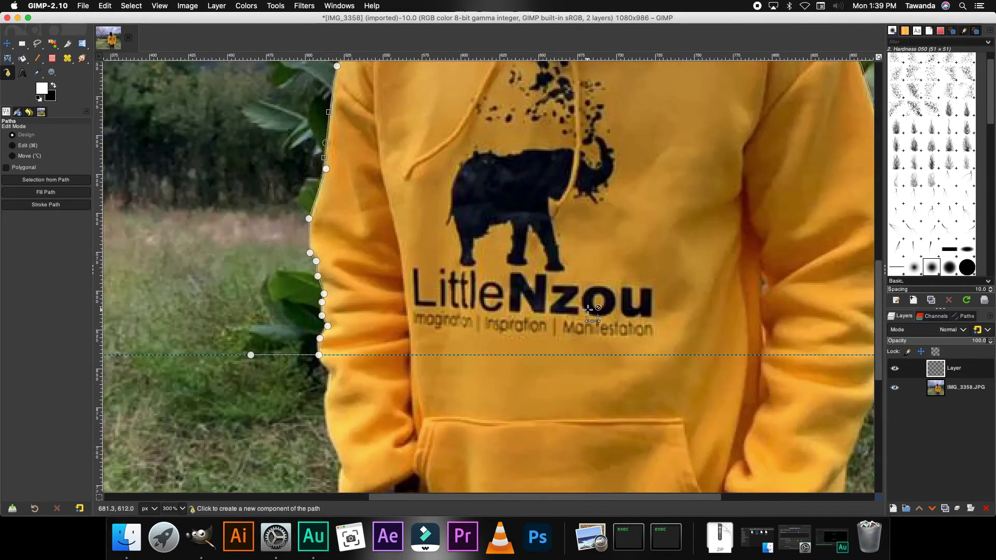
pyautogui.scroll(-3, 590, 310)
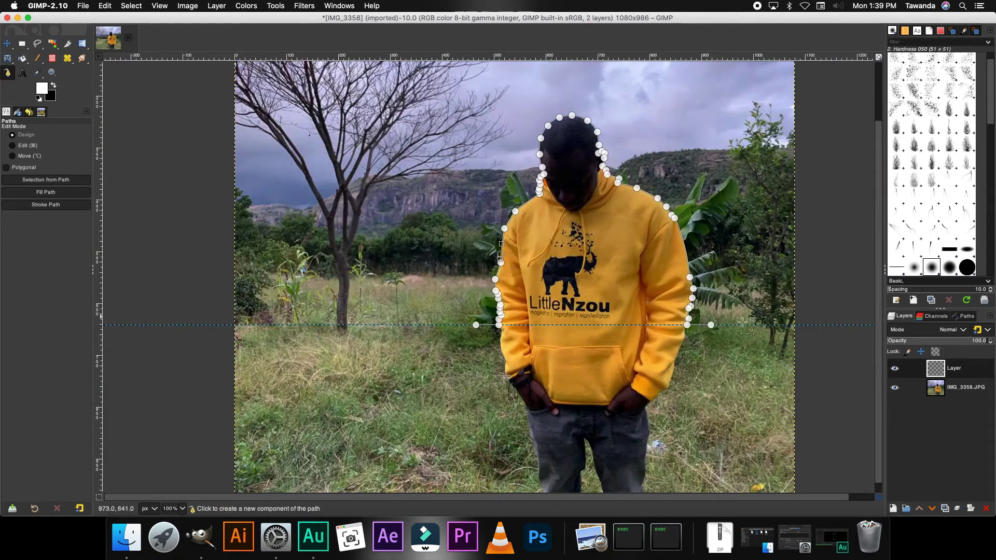
pyautogui.click(689, 308)
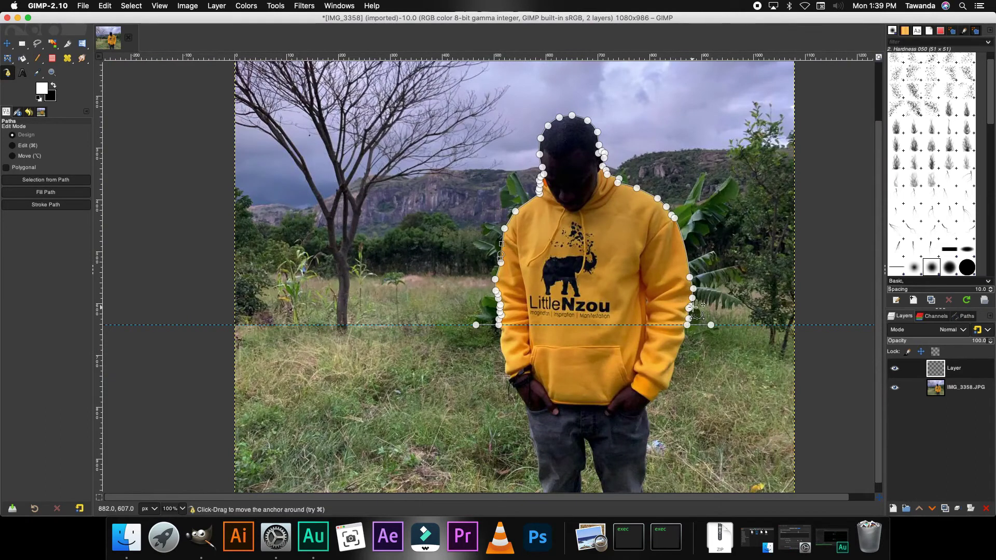
# Step: Stroke the upper-body path with a 10 px white line onto the transparent layer
pyautogui.rightClick(694, 313)
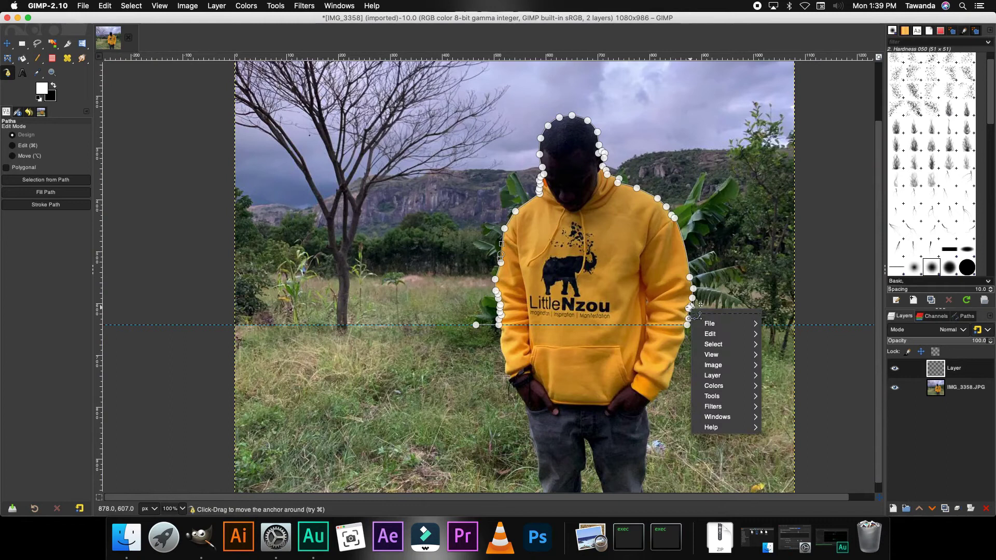
pyautogui.moveTo(710, 335)
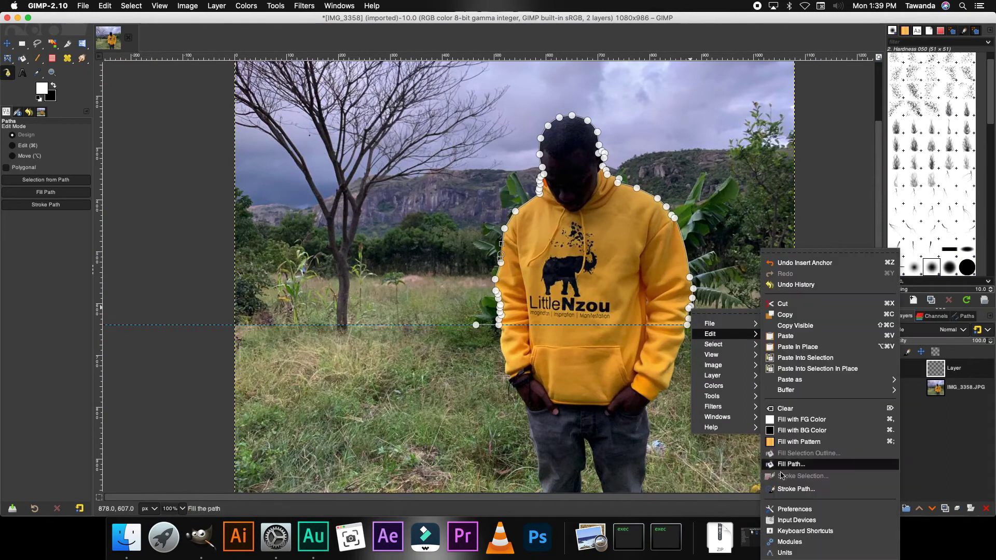
pyautogui.click(784, 489)
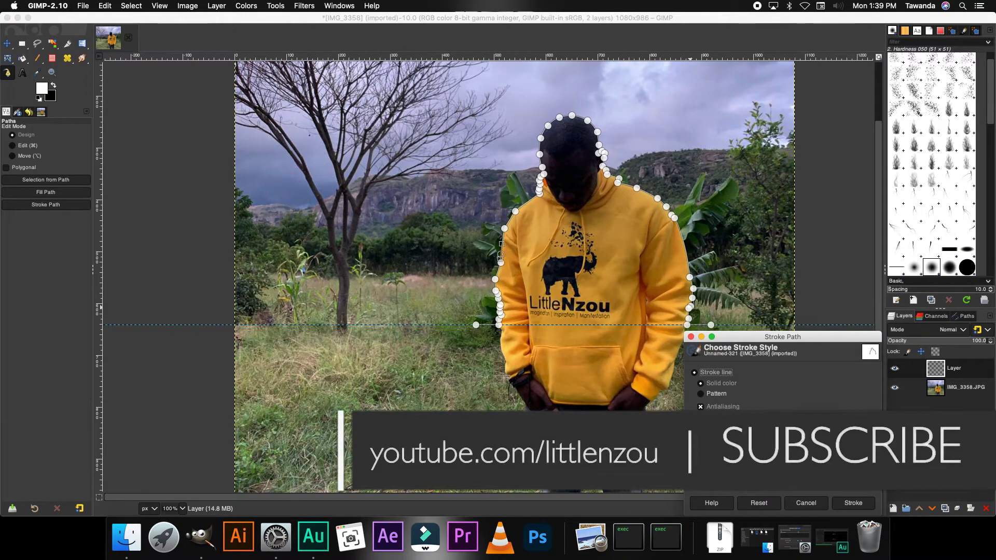
pyautogui.moveTo(778, 337); pyautogui.dragTo(788, 268)
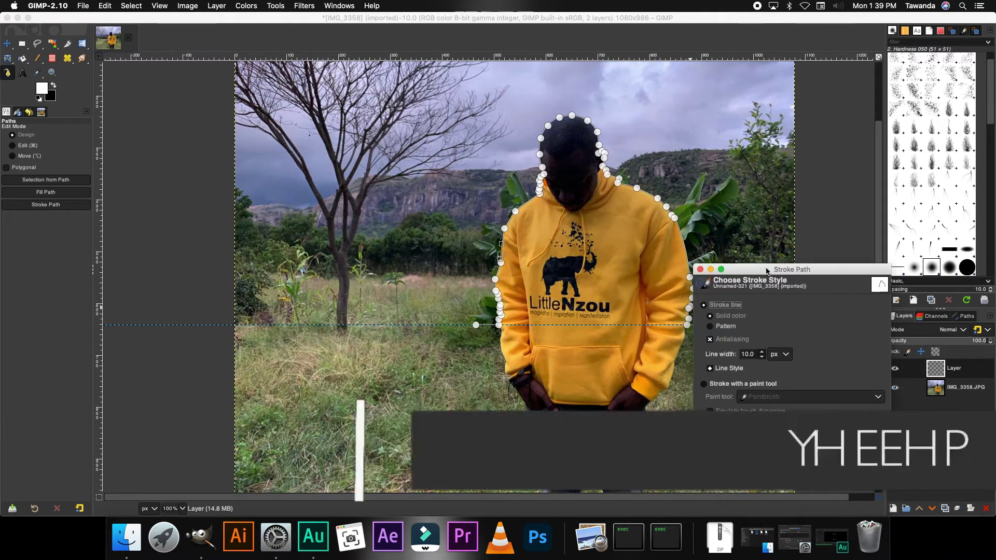
pyautogui.click(712, 367)
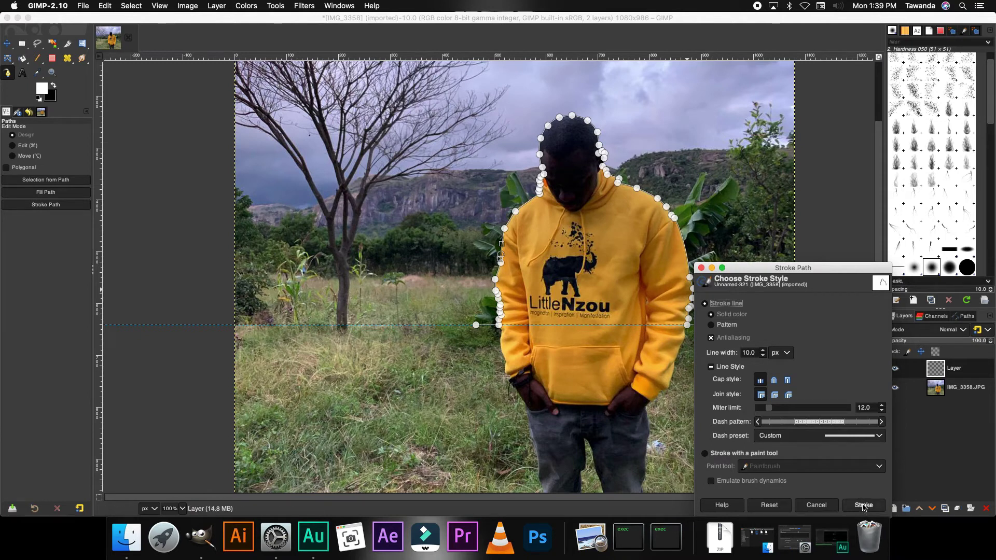
pyautogui.click(863, 505)
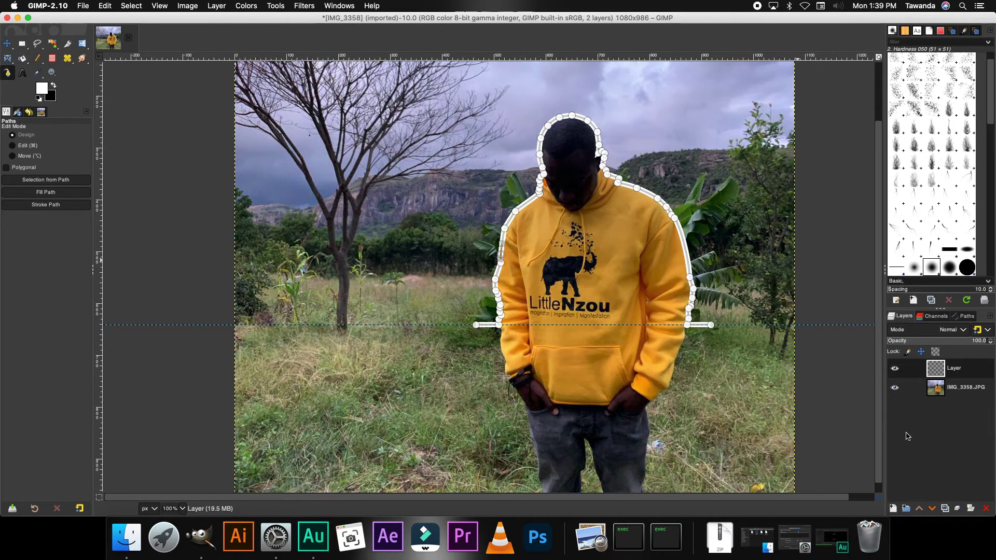
# Step: Toggle the outline layer's visibility to compare the image with and without it
pyautogui.click(895, 369)
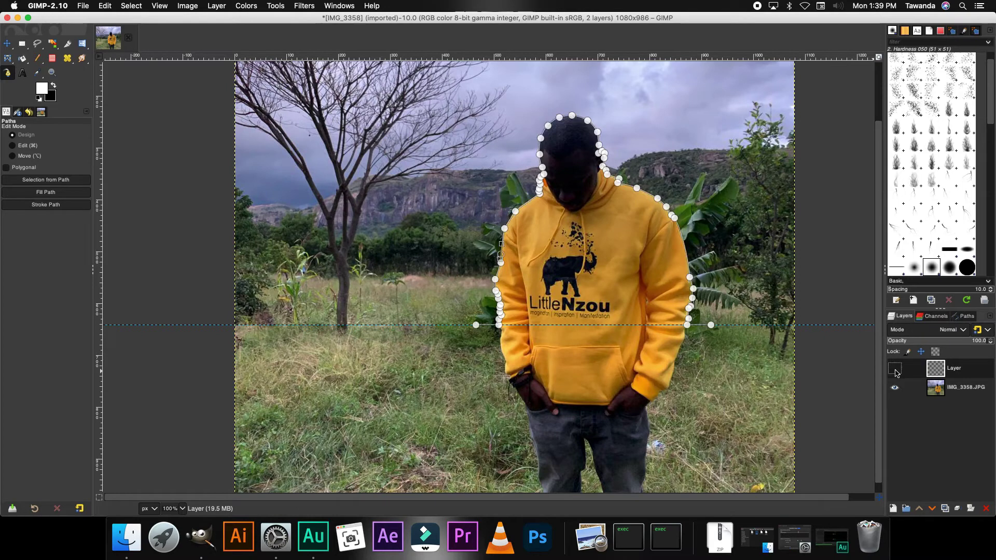
pyautogui.click(894, 368)
pyautogui.click(894, 369)
pyautogui.click(894, 369)
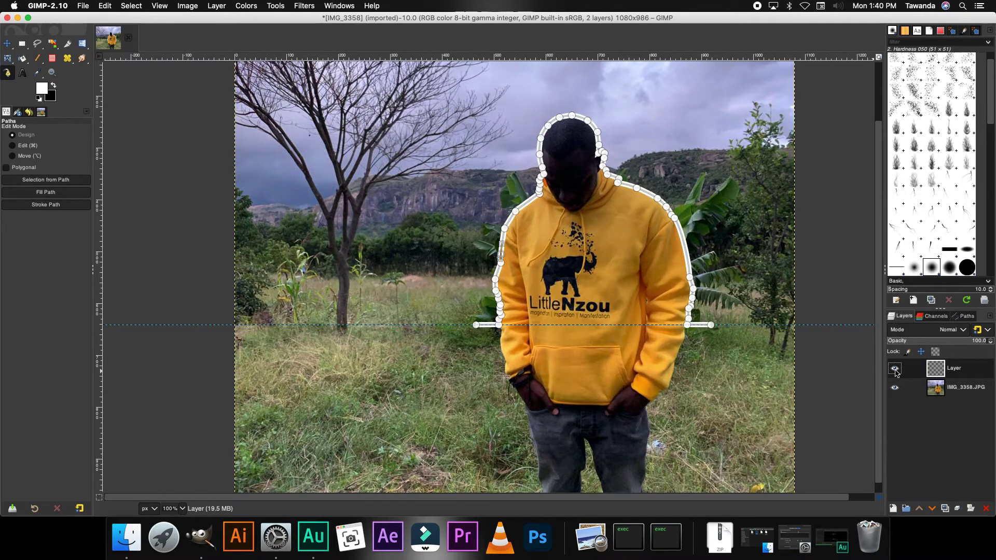
pyautogui.click(895, 369)
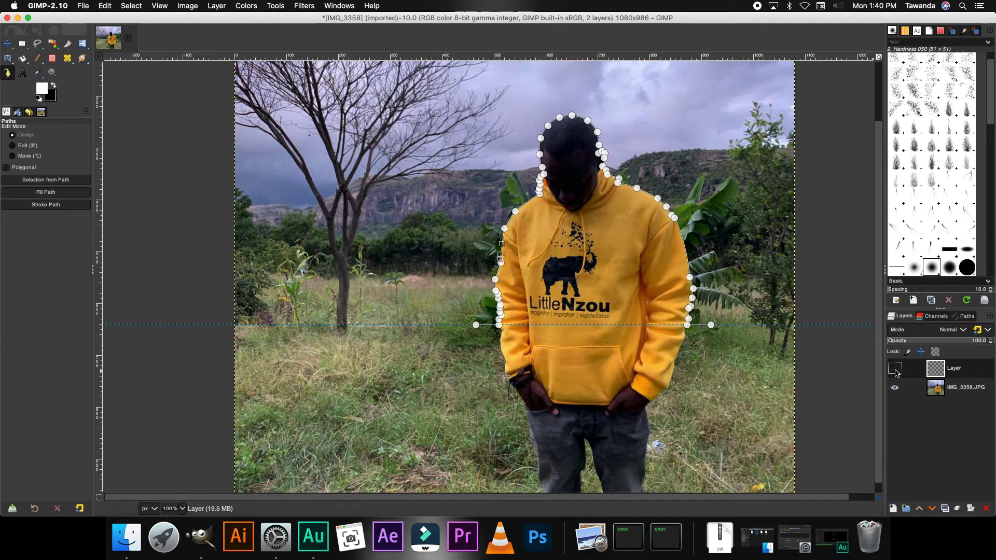
pyautogui.click(894, 369)
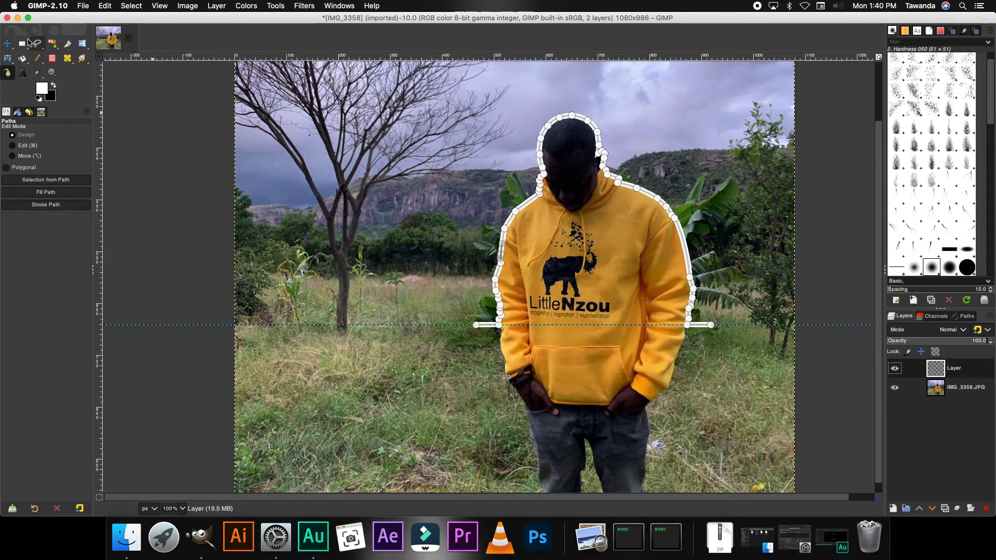
# Step: Hide the IMG_3358 photo layer and add a new transparent layer, Layer #1
pyautogui.press('m')
pyautogui.moveTo(306, 19); pyautogui.dragTo(331, 19)
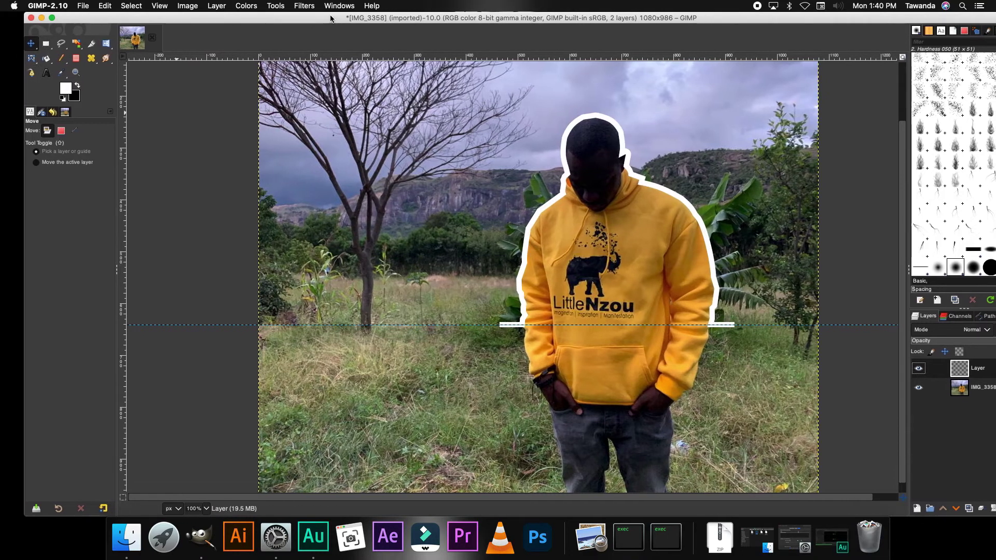
pyautogui.click(919, 389)
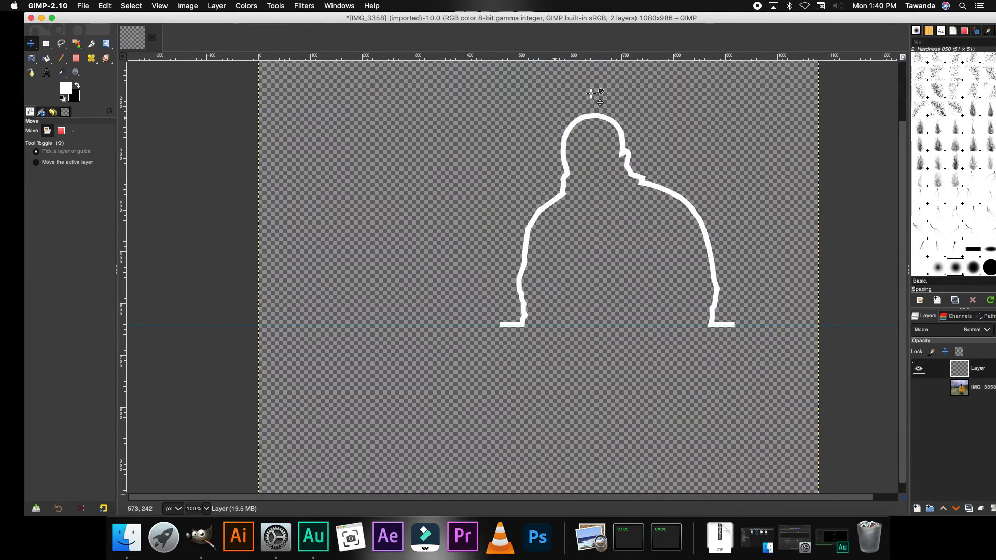
pyautogui.moveTo(738, 21); pyautogui.dragTo(701, 20)
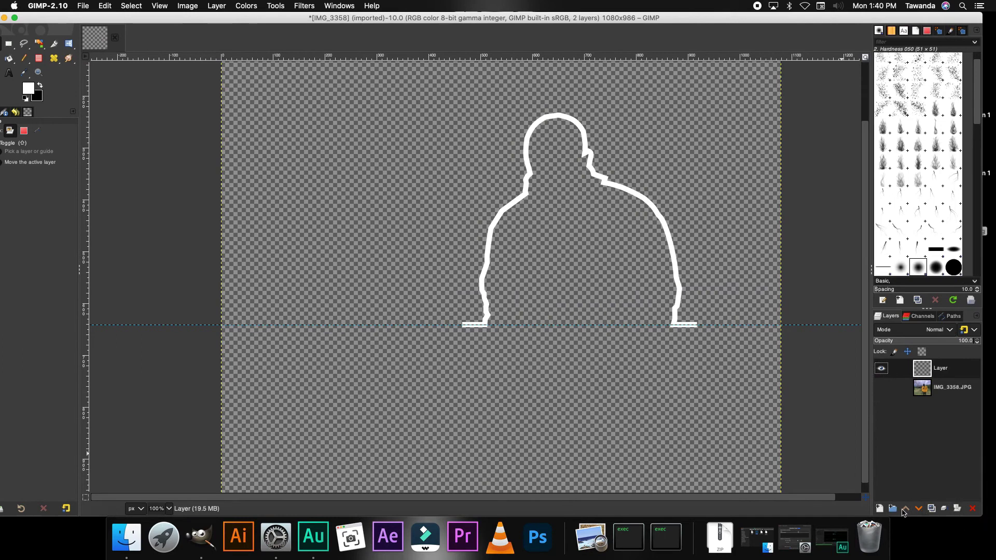
pyautogui.click(880, 507)
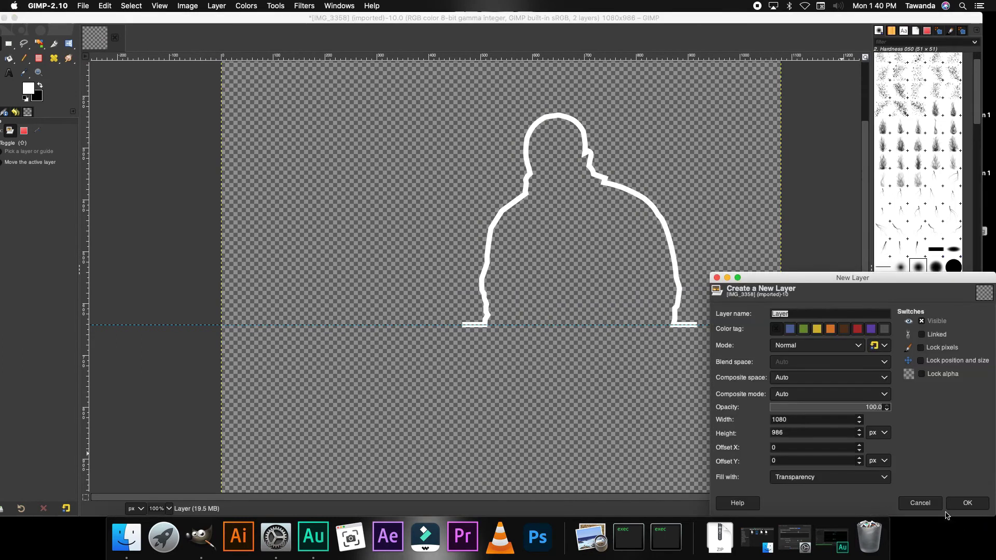
pyautogui.click(983, 508)
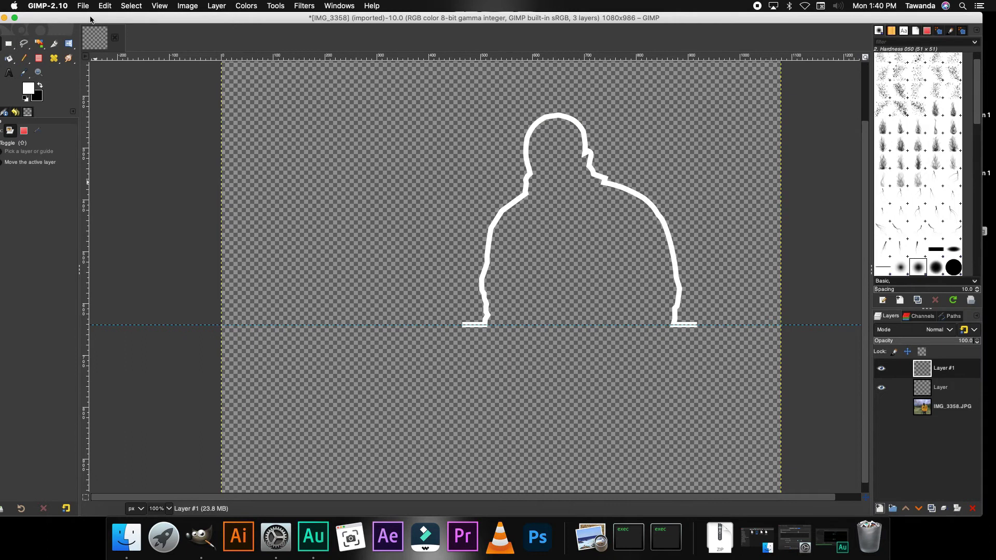
pyautogui.moveTo(90, 16); pyautogui.dragTo(118, 16)
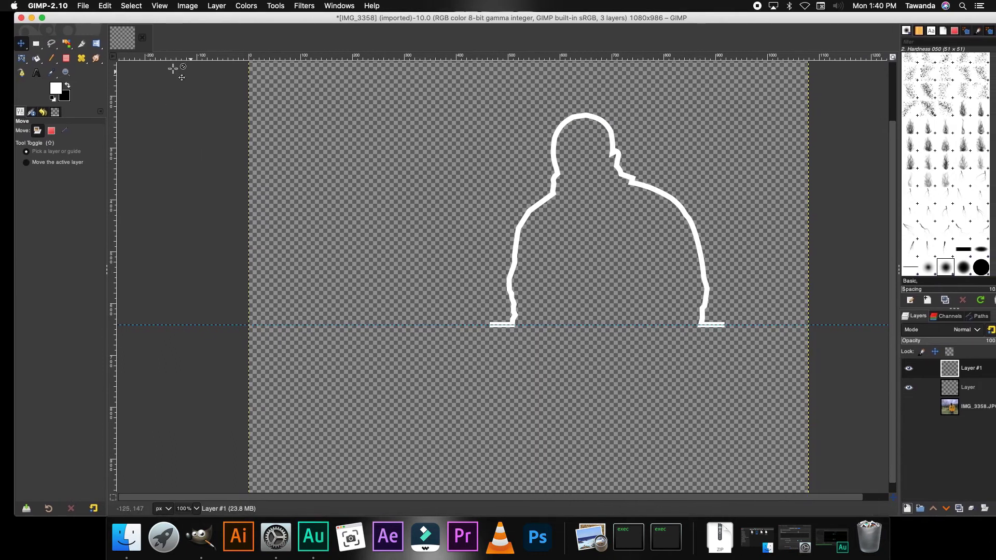
# Step: Draw a heartbeat path along the guide left of the figure: flat, dip, tall peak, back, flat
pyautogui.click(21, 74)
pyautogui.click(396, 325)
pyautogui.moveTo(427, 325); pyautogui.dragTo(446, 371)
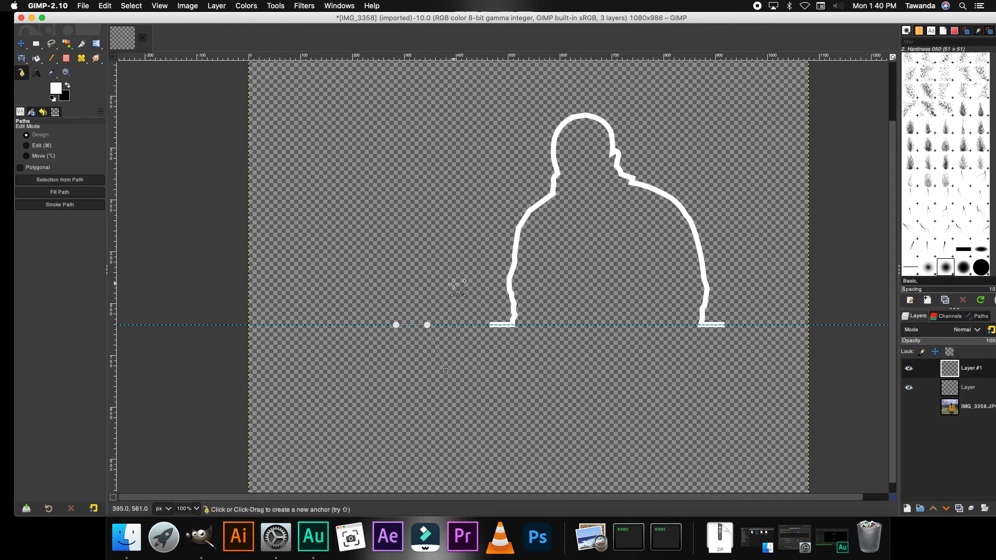
pyautogui.press('super+z')
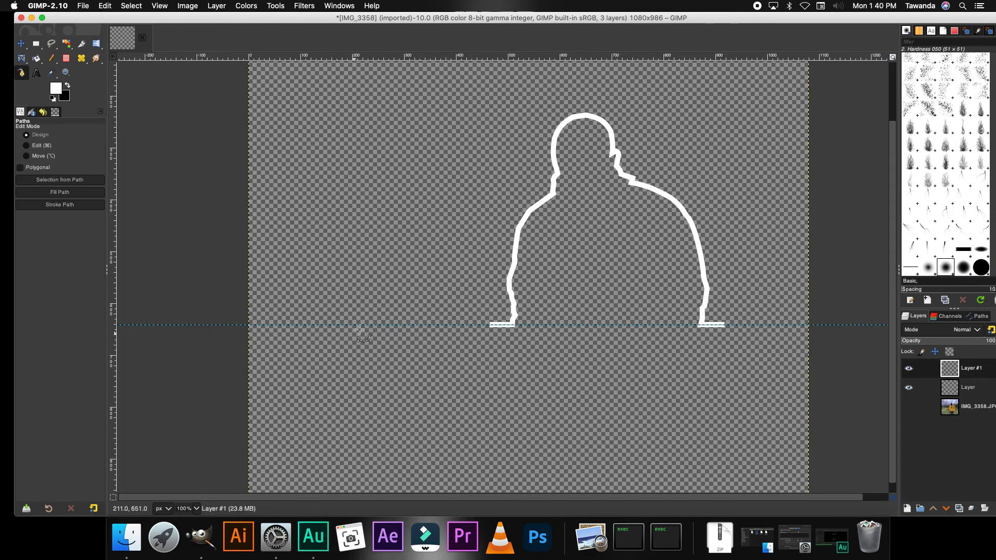
pyautogui.click(370, 324)
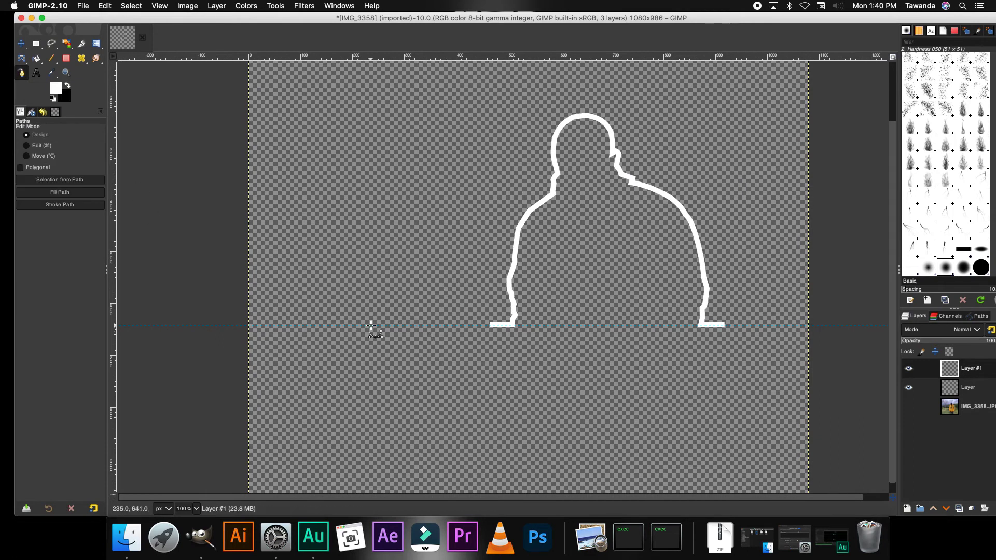
pyautogui.click(409, 325)
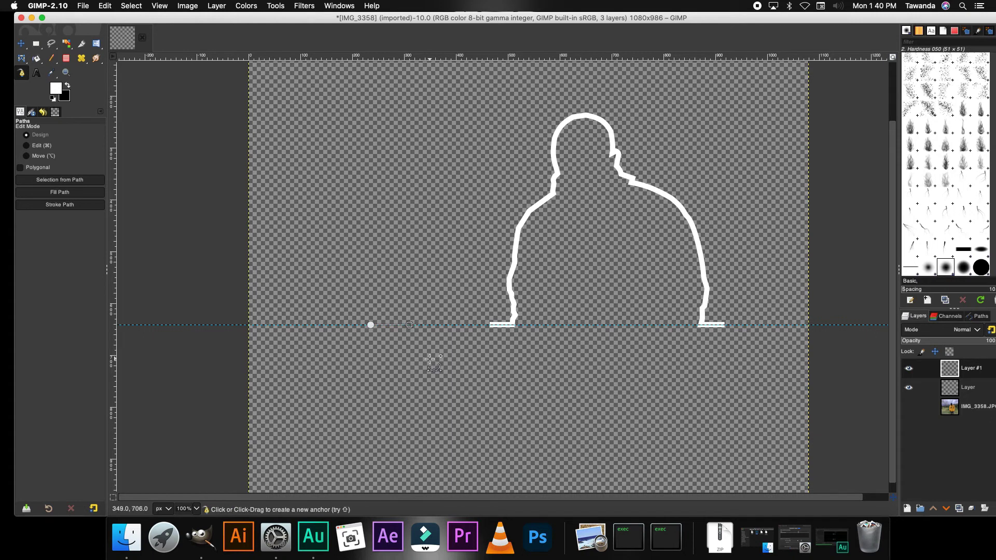
pyautogui.click(430, 376)
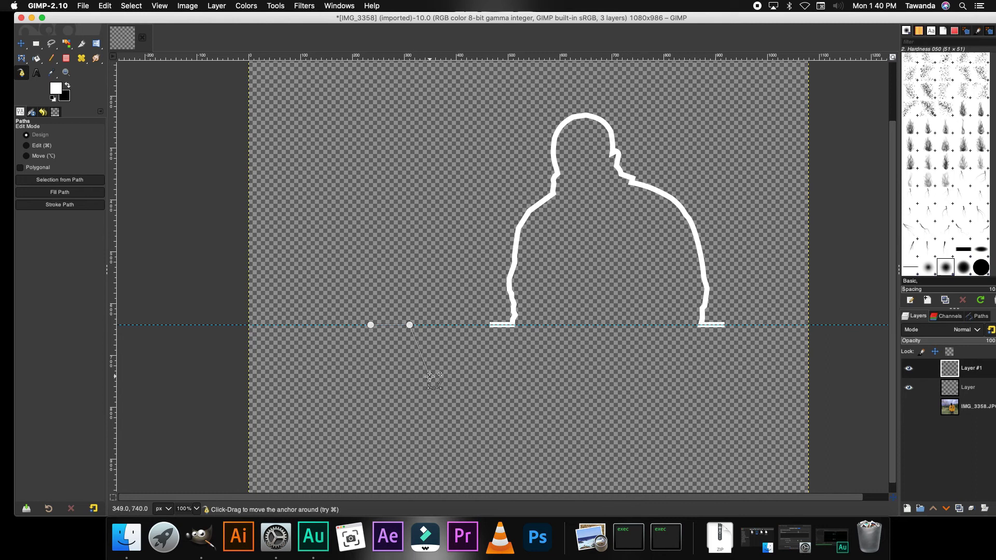
pyautogui.click(445, 260)
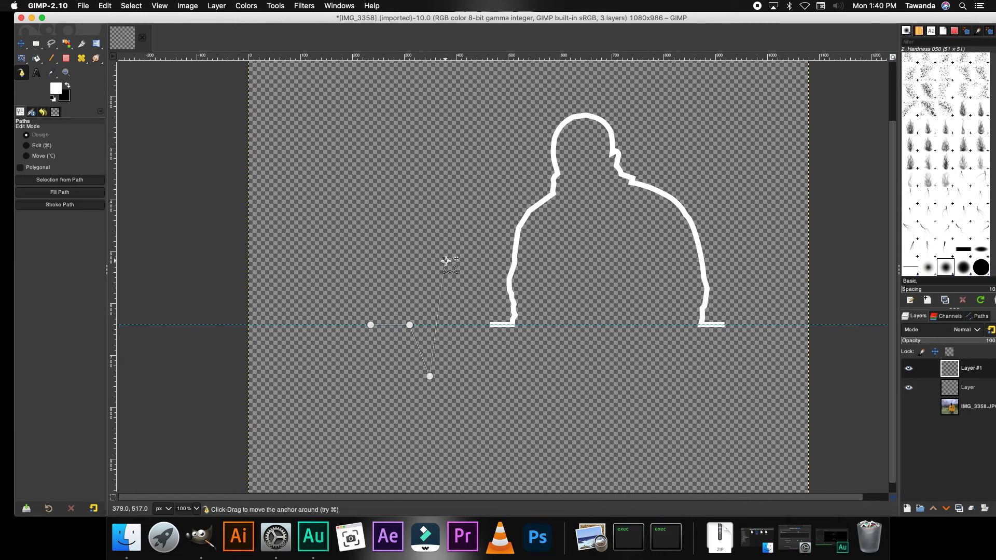
pyautogui.click(476, 324)
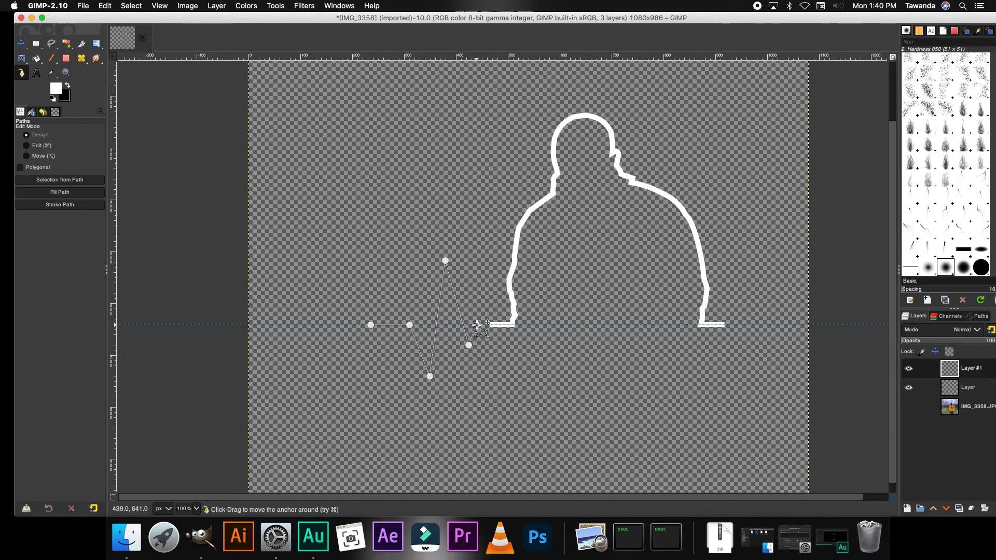
pyautogui.click(512, 330)
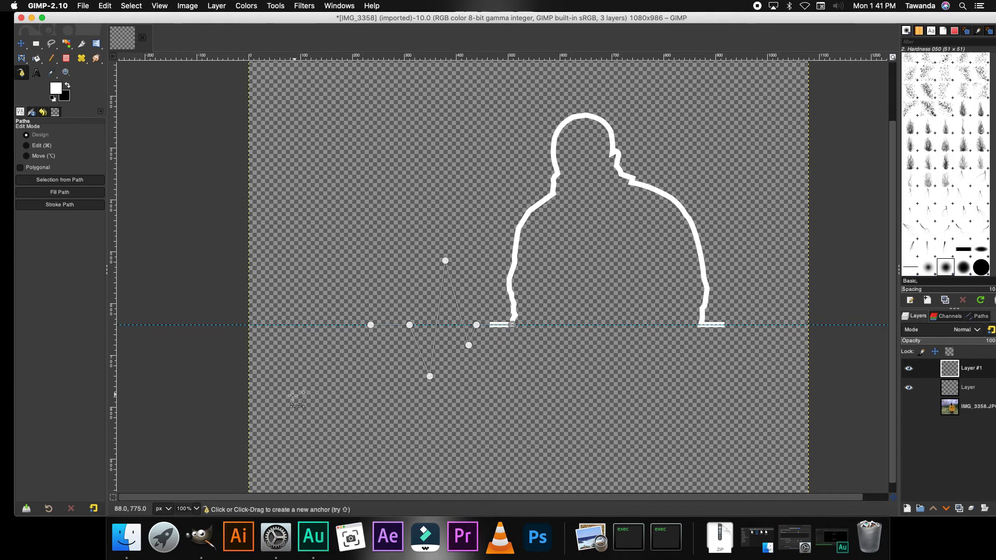
# Step: Stroke the heartbeat path as a solid 10 px white line on Layer #1
pyautogui.rightClick(445, 261)
pyautogui.moveTo(482, 286)
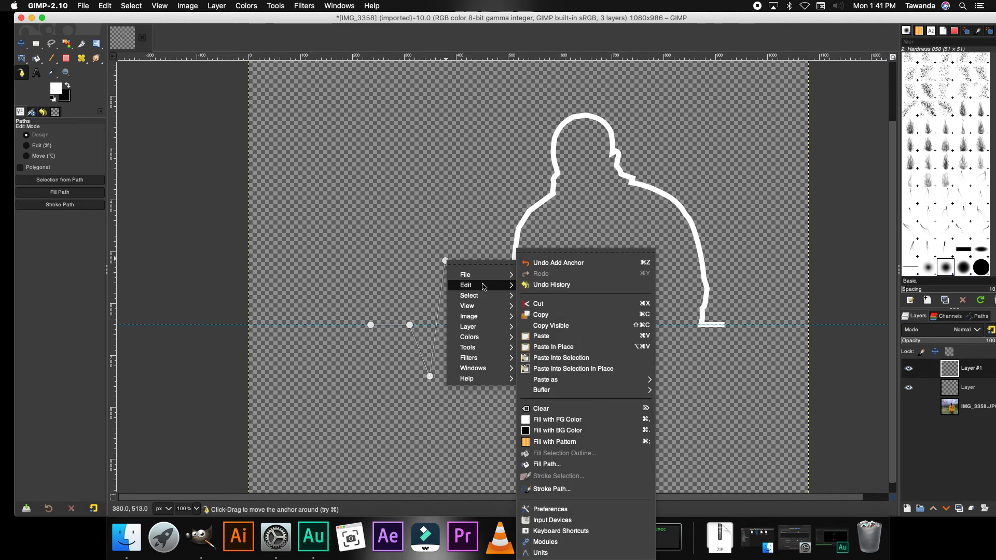
pyautogui.click(590, 488)
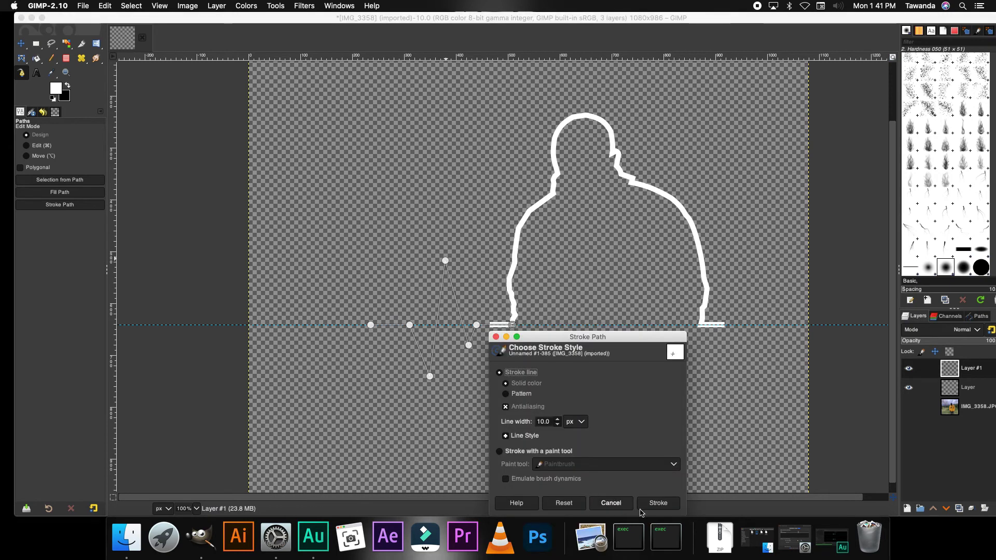
pyautogui.click(657, 502)
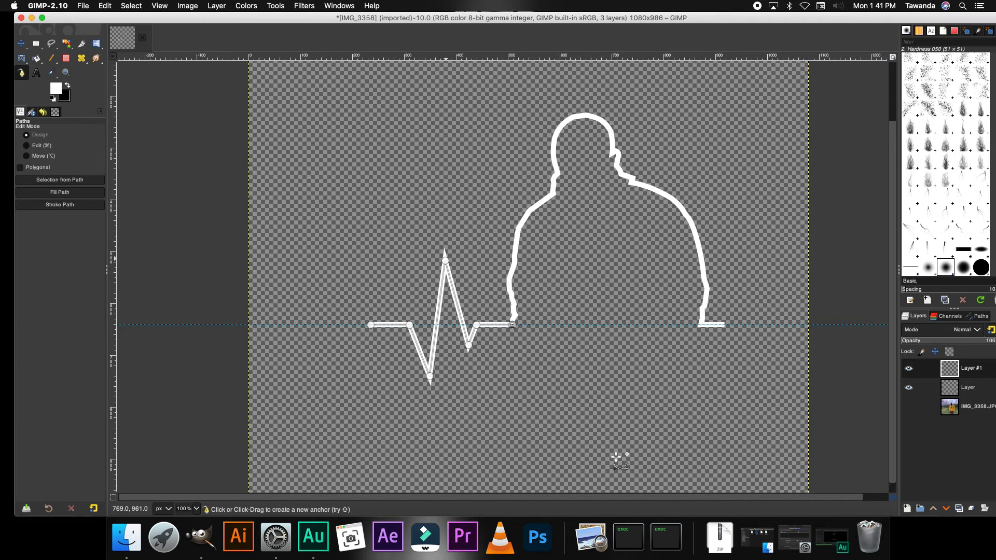
pyautogui.click(24, 43)
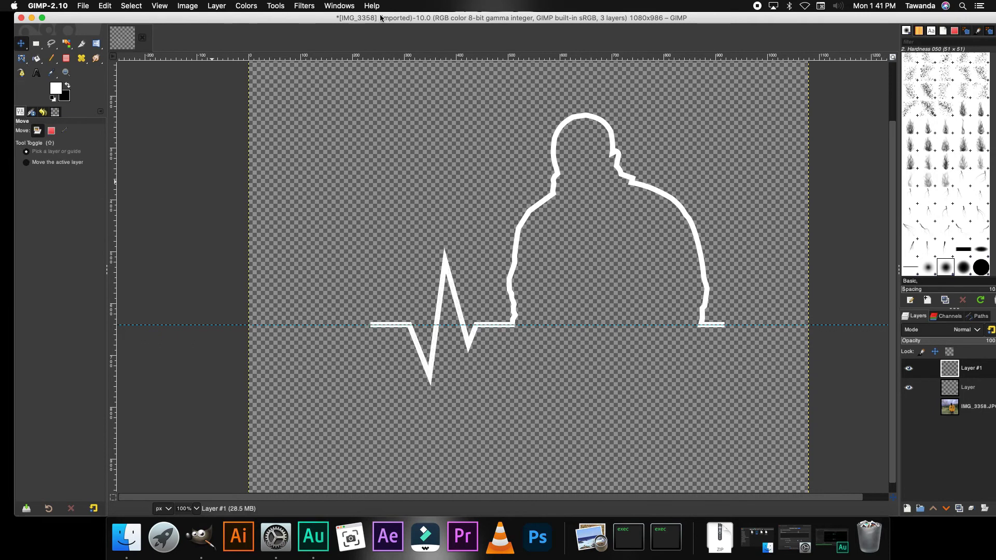
pyautogui.moveTo(380, 18); pyautogui.dragTo(366, 19)
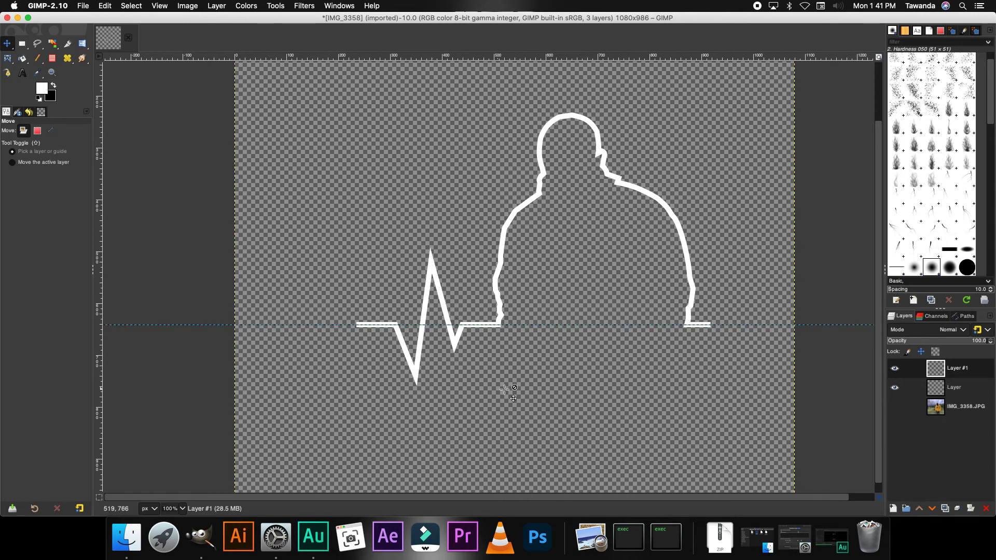
# Step: Duplicate Layer #1 and drag the heartbeat copy to the right of the silhouette
pyautogui.rightClick(942, 369)
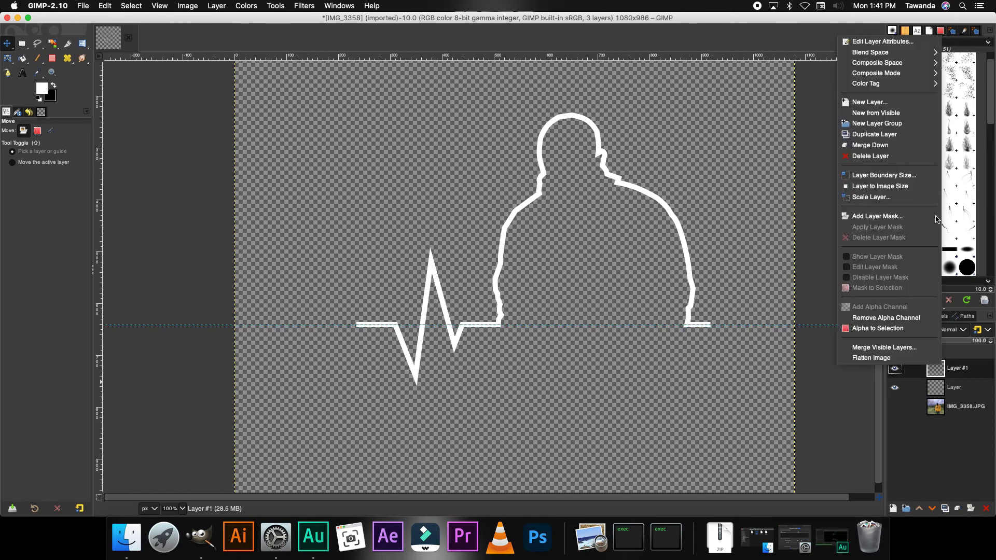
pyautogui.click(882, 138)
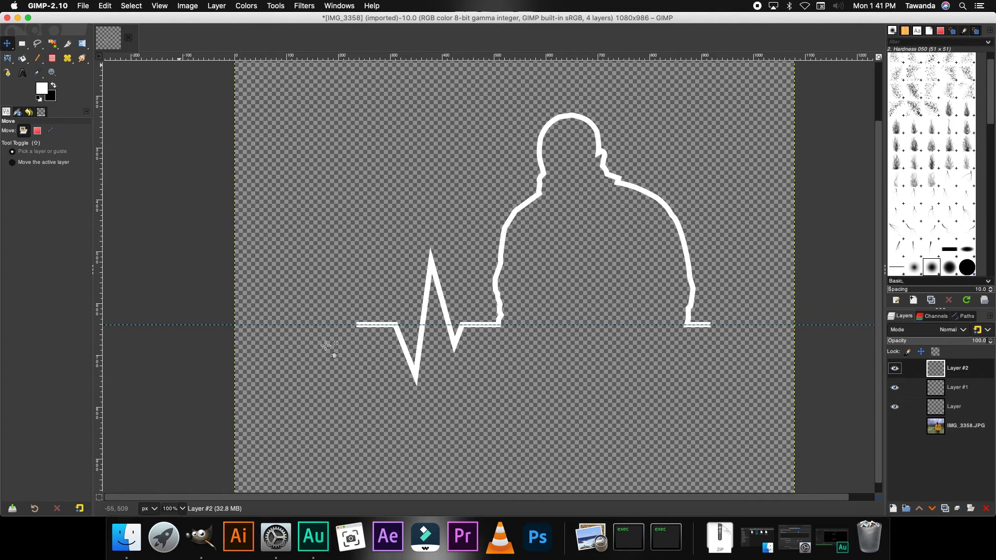
pyautogui.moveTo(426, 298); pyautogui.dragTo(759, 298)
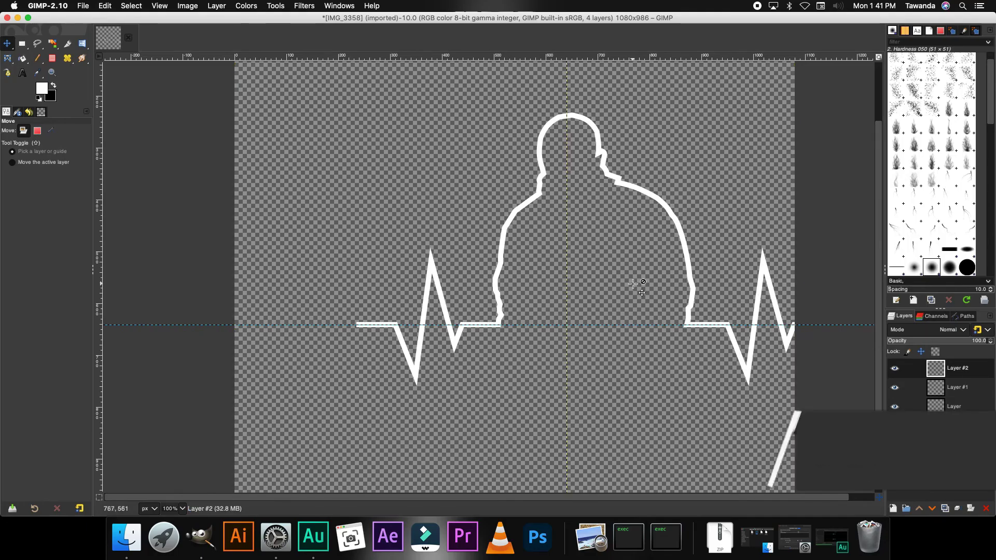
pyautogui.press('-')
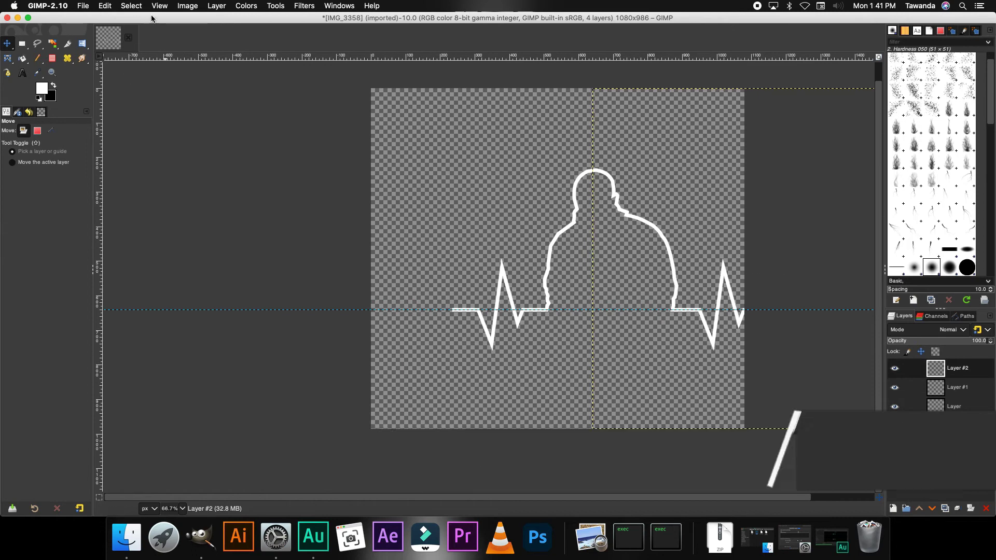
# Step: Resize the canvas width from 1080 to 1118 px
pyautogui.click(187, 6)
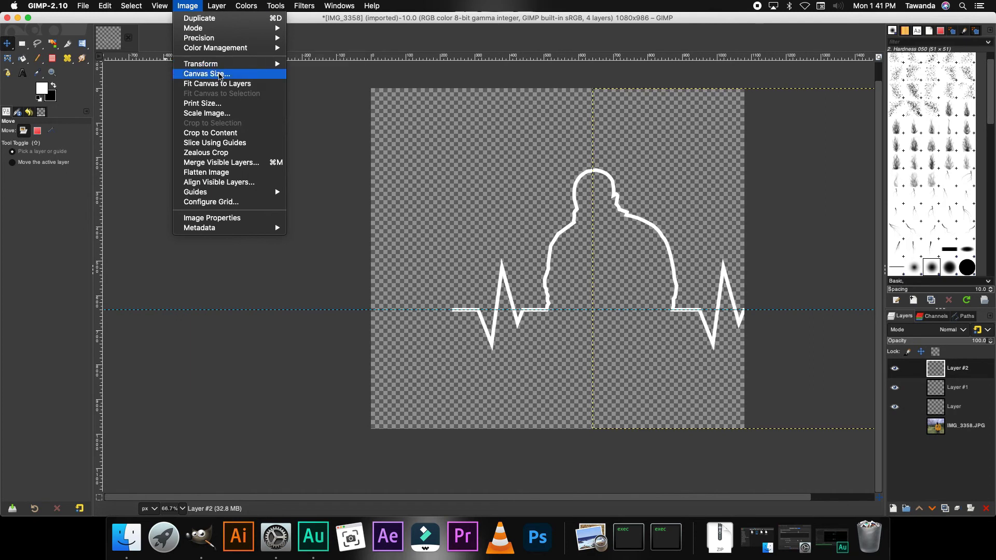
pyautogui.click(207, 74)
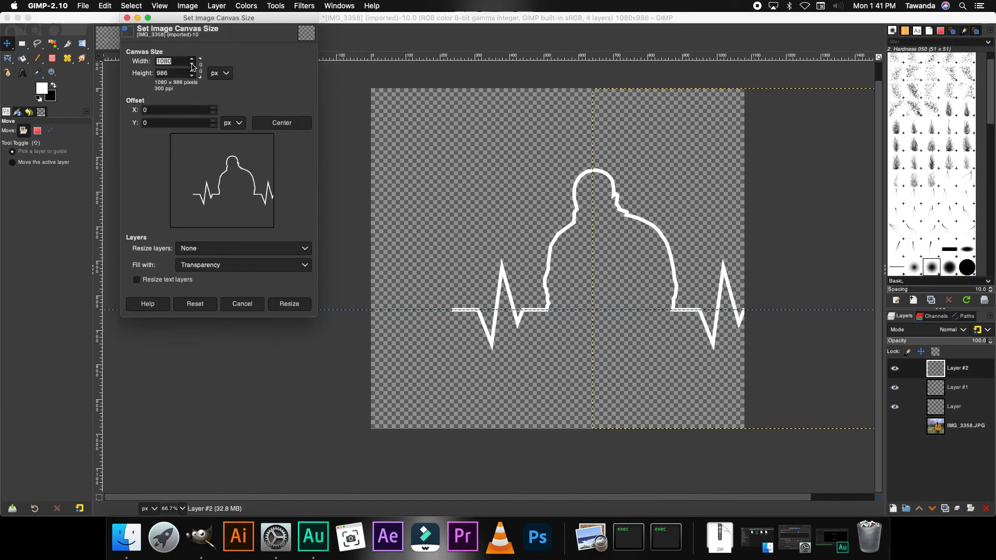
pyautogui.click(192, 59)
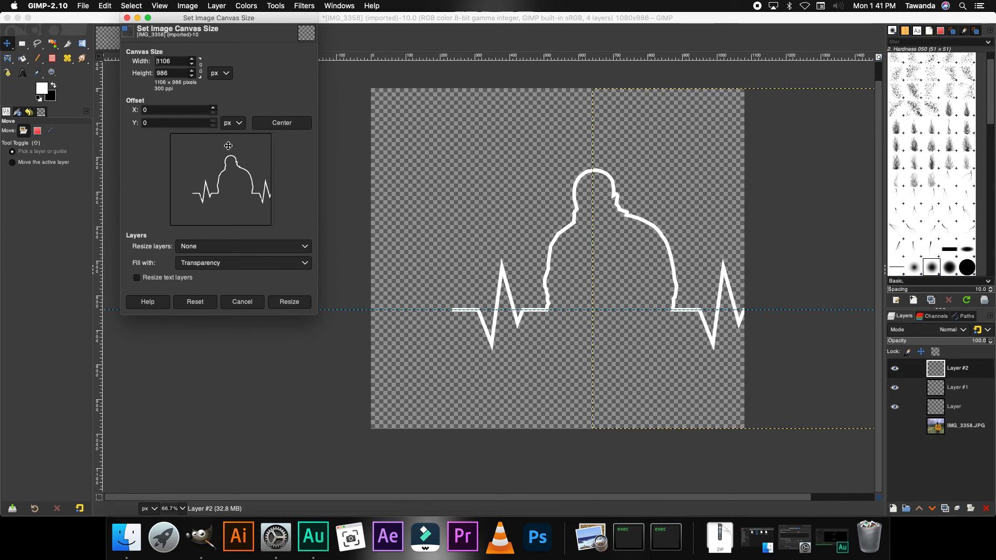
pyautogui.click(192, 59)
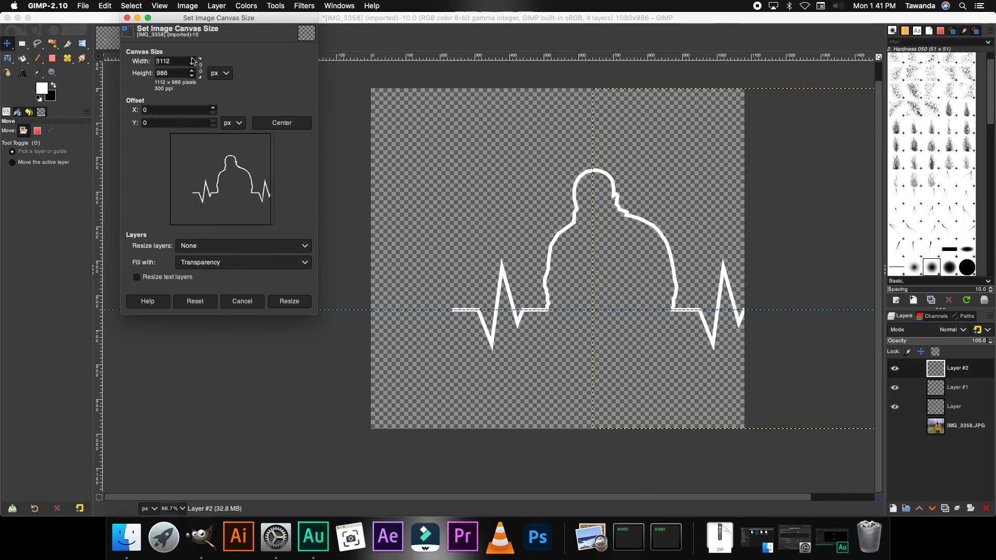
pyautogui.click(289, 300)
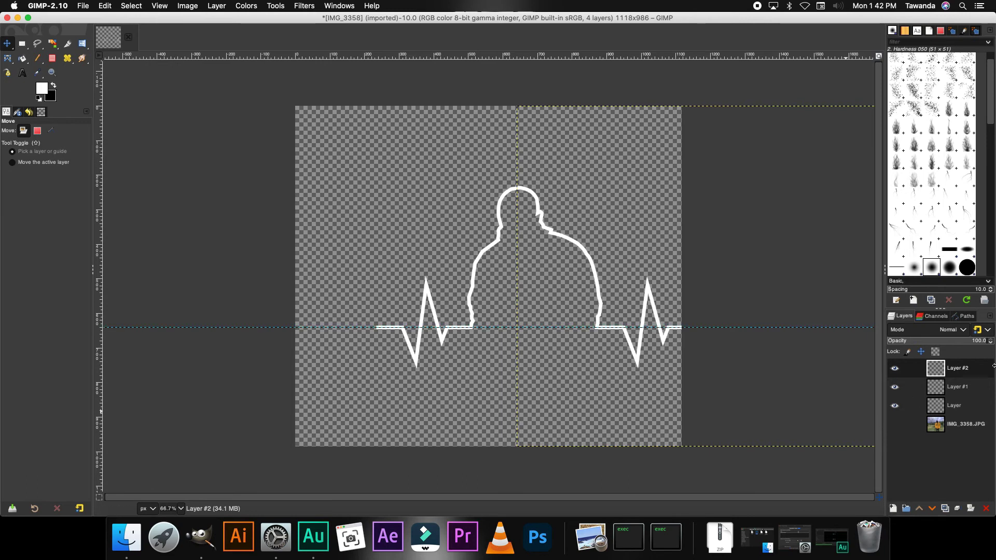
# Step: Duplicate Layer #1, flip the copy horizontally, and move it left of the silhouette
pyautogui.click(934, 397)
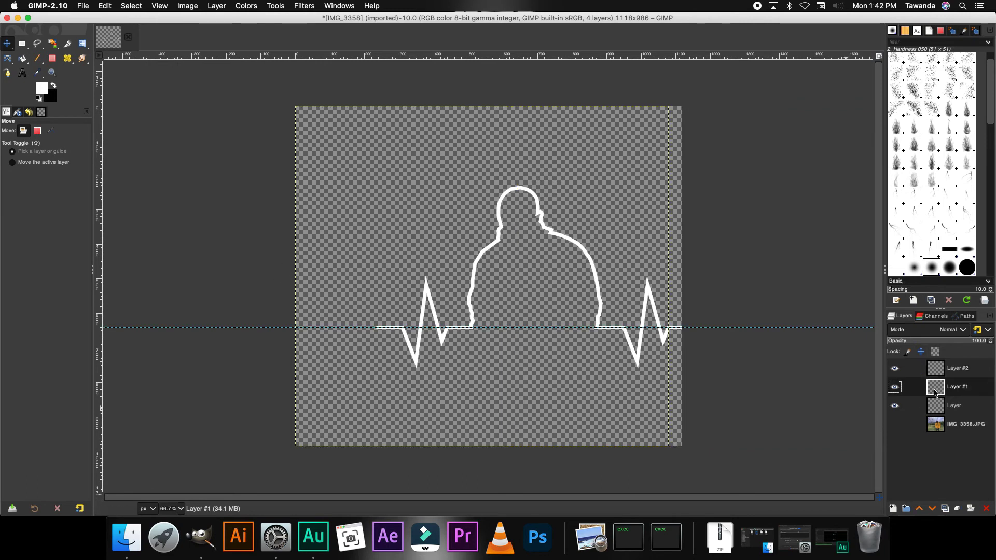
pyautogui.rightClick(935, 394)
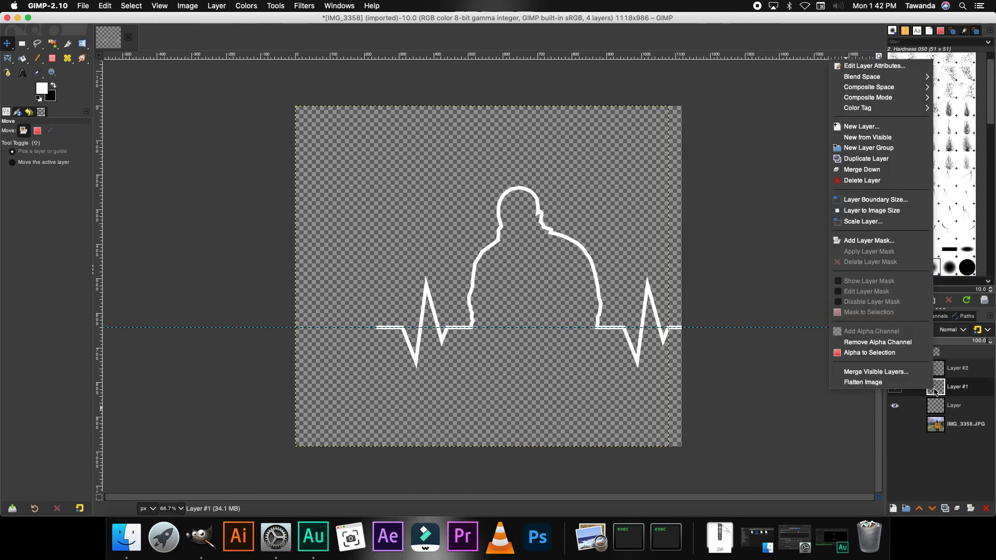
pyautogui.click(862, 159)
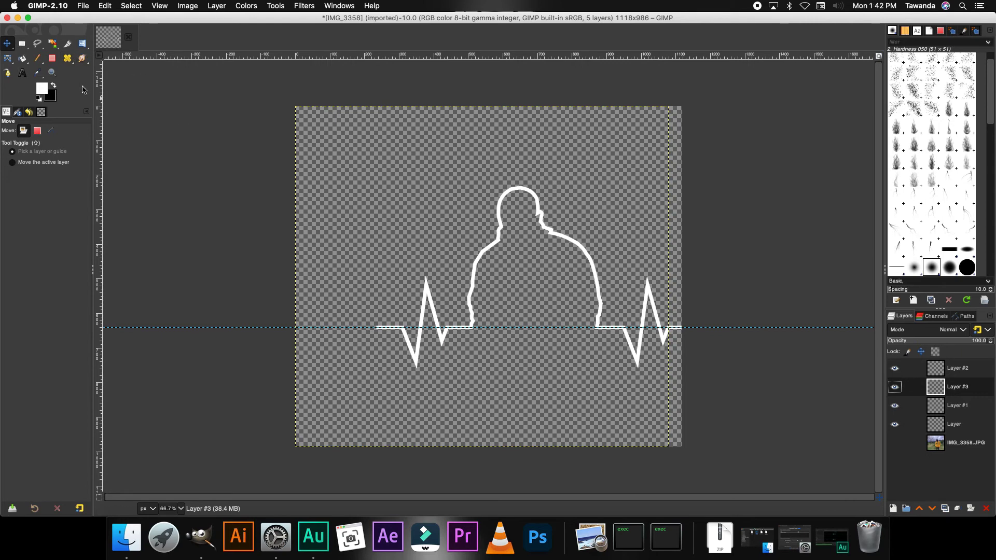
pyautogui.click(82, 44)
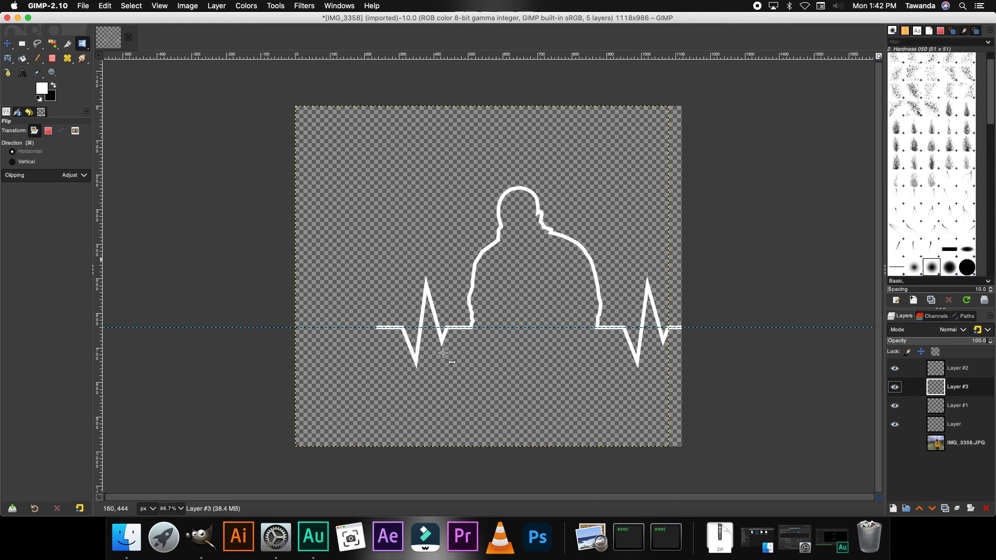
pyautogui.click(429, 294)
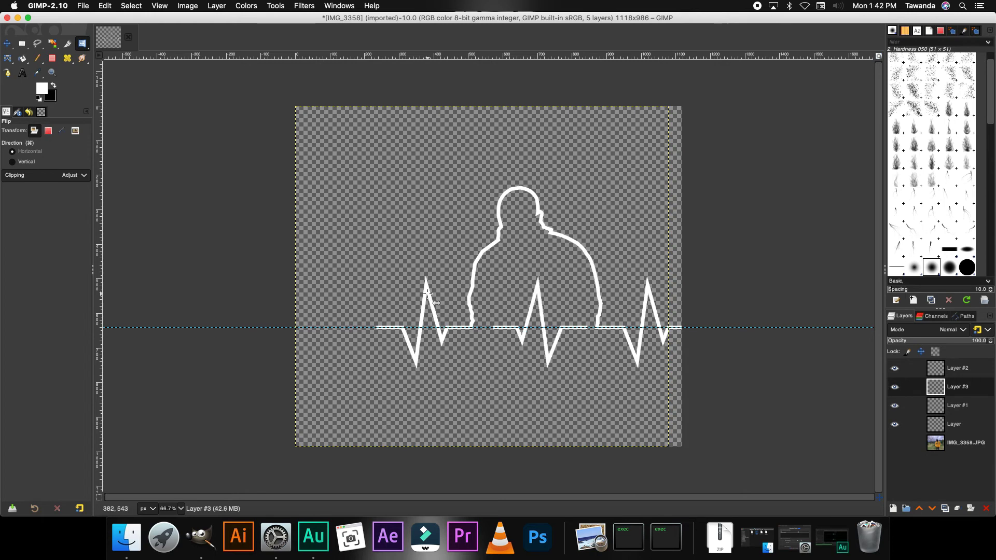
pyautogui.click(7, 44)
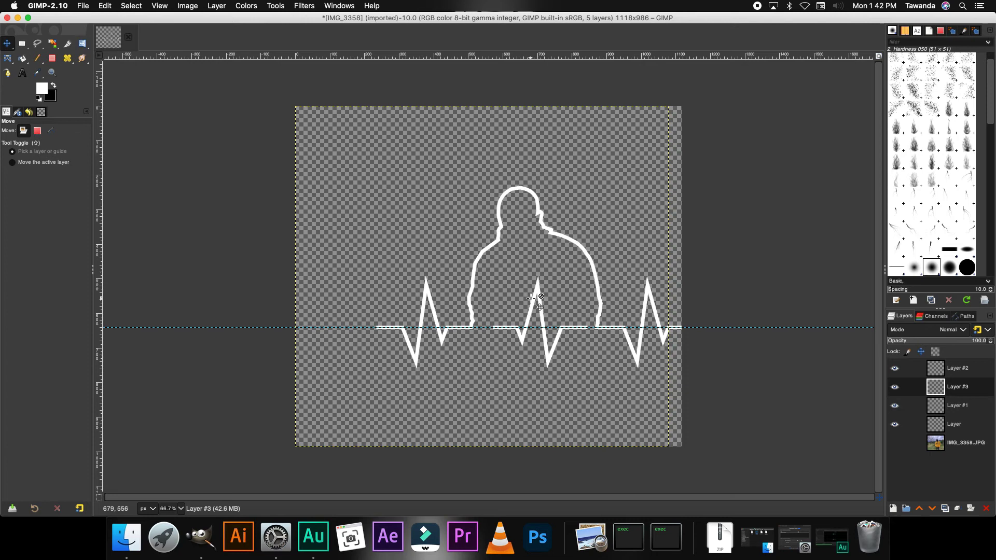
pyautogui.moveTo(535, 297); pyautogui.dragTo(355, 295)
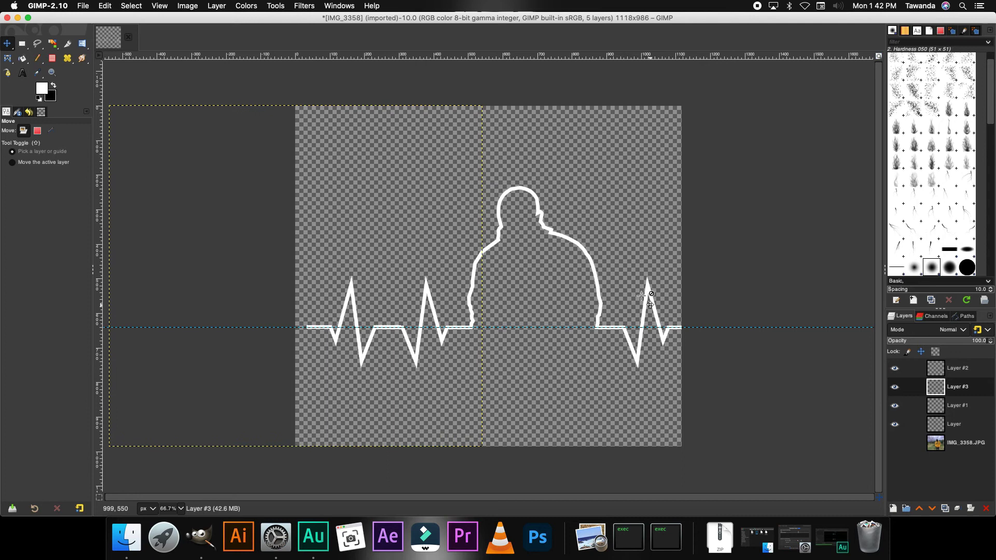
# Step: Hide the other heartbeat copy and move Layer #3 to the right of the silhouette
pyautogui.click(897, 389)
pyautogui.click(897, 390)
pyautogui.click(895, 369)
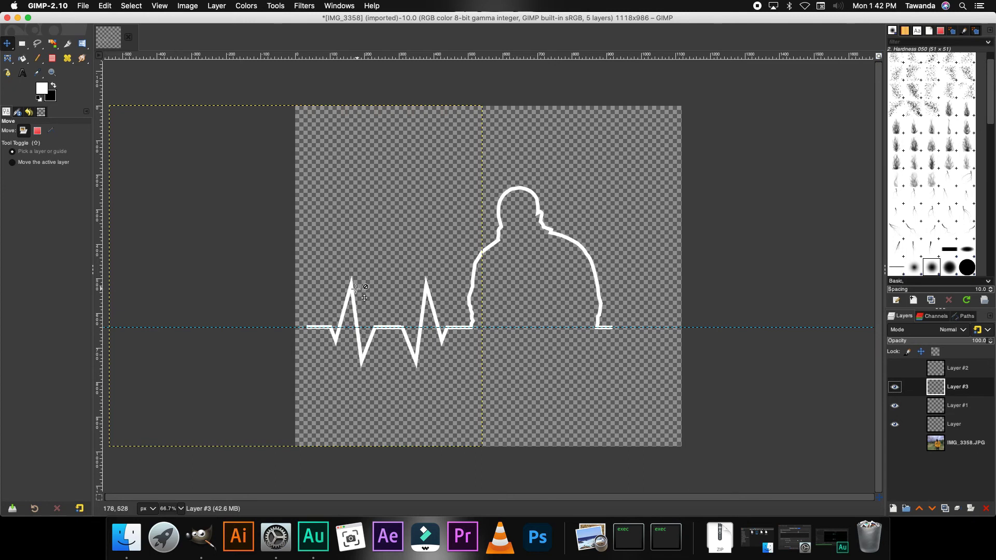
pyautogui.moveTo(360, 299); pyautogui.dragTo(652, 300)
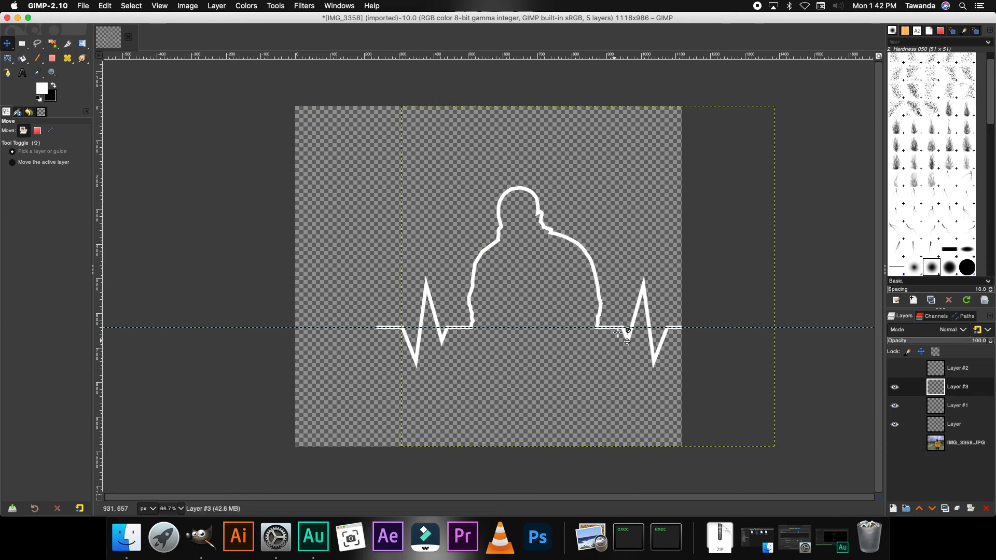
# Step: Show Layer #2 again and shift it left so its line starts at the canvas edge
pyautogui.scroll(3, 620, 340)
pyautogui.scroll(2, 623, 338)
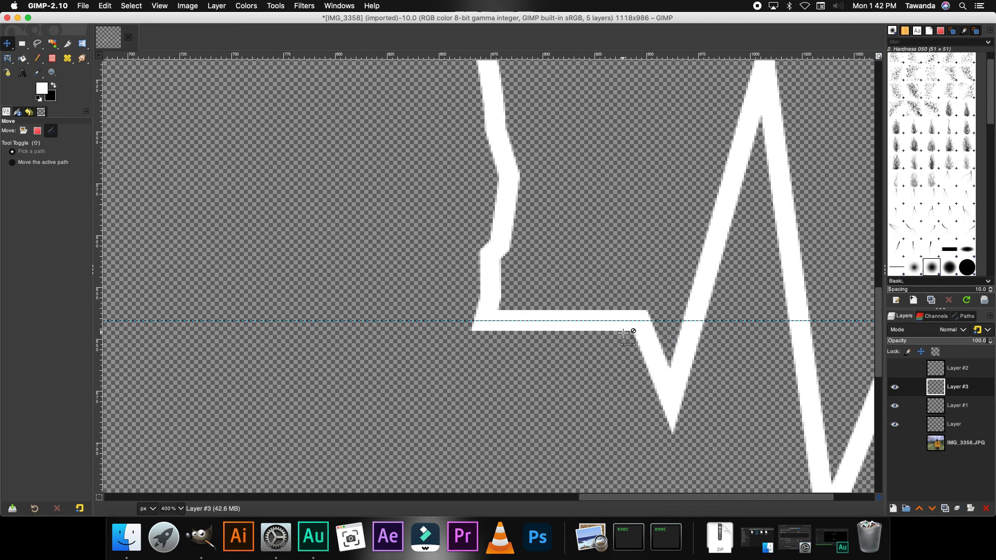
pyautogui.scroll(-4, 623, 337)
pyautogui.scroll(-2, 621, 337)
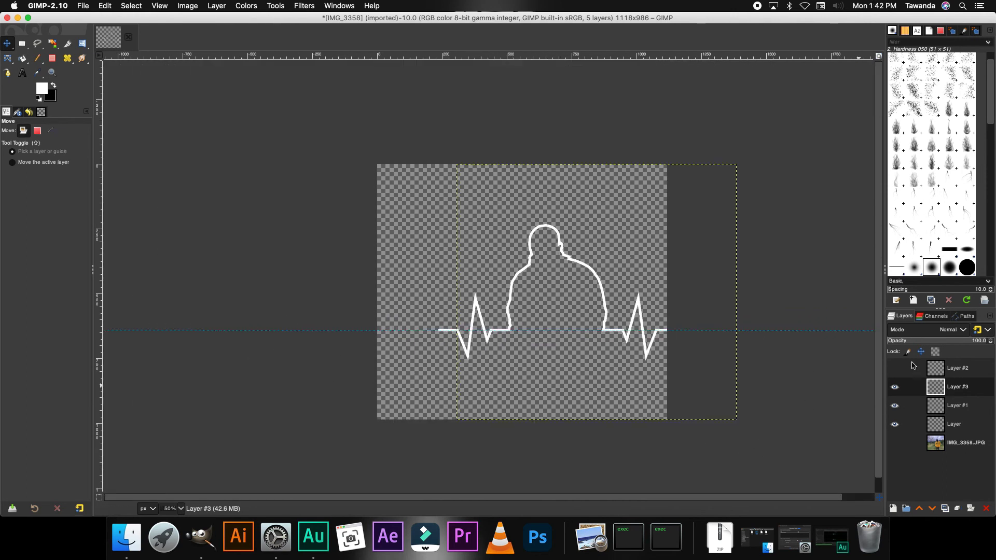
pyautogui.click(895, 368)
pyautogui.click(936, 369)
pyautogui.moveTo(655, 327); pyautogui.dragTo(450, 330)
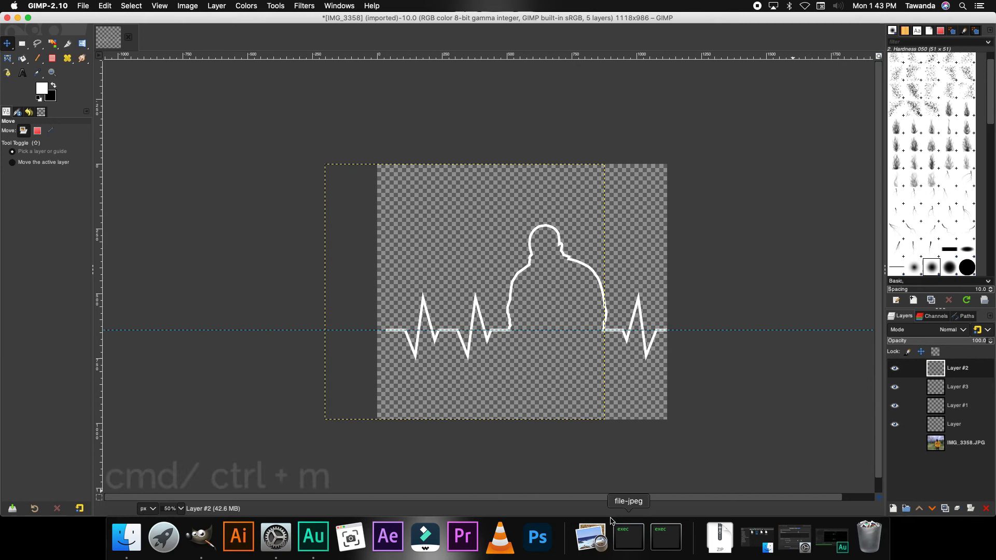
# Step: Merge the outline and heartbeat layers into one, then commit a 1118×642 px crop
pyautogui.hotkey('ctrl', 'm')
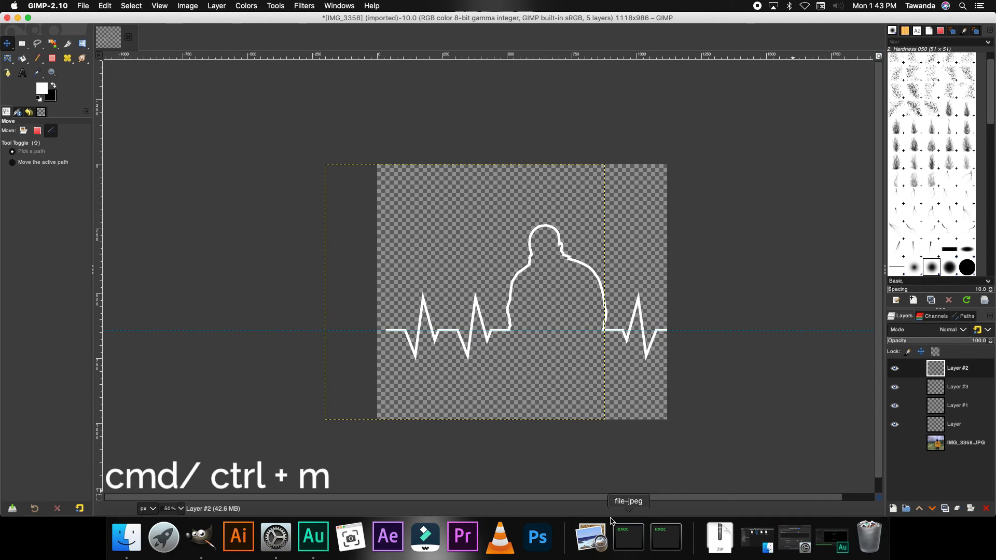
pyautogui.hotkey('ctrl', 'm')
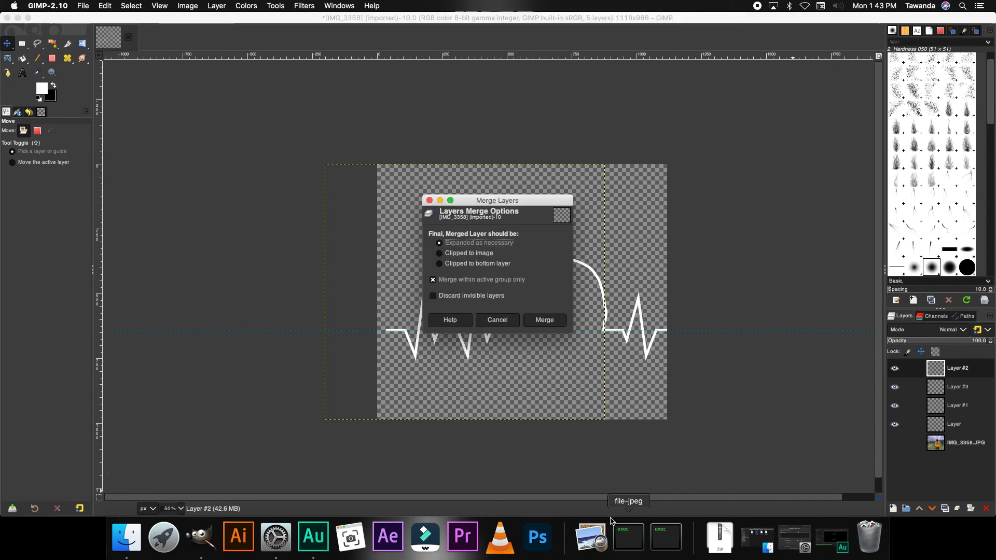
pyautogui.press('Return')
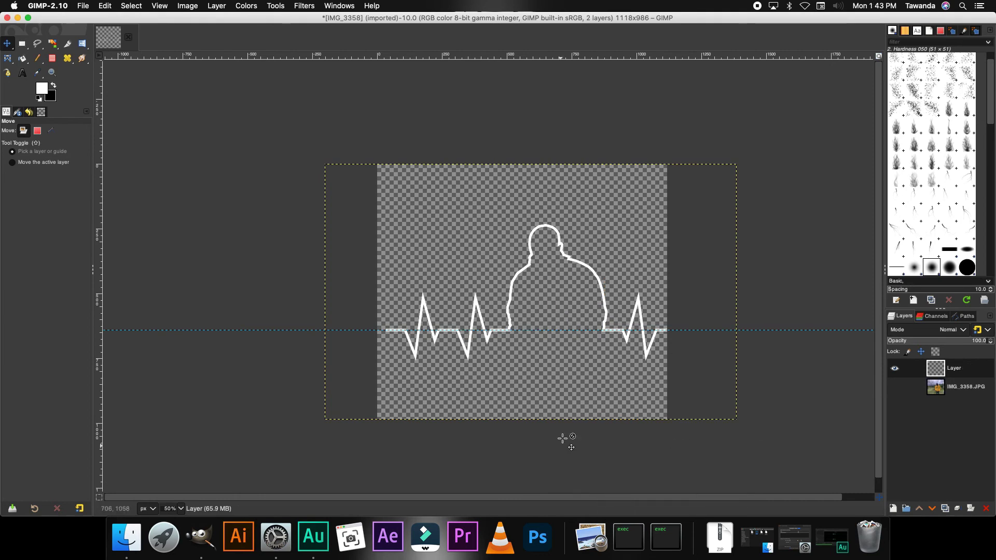
pyautogui.hotkey('shift', 'c')
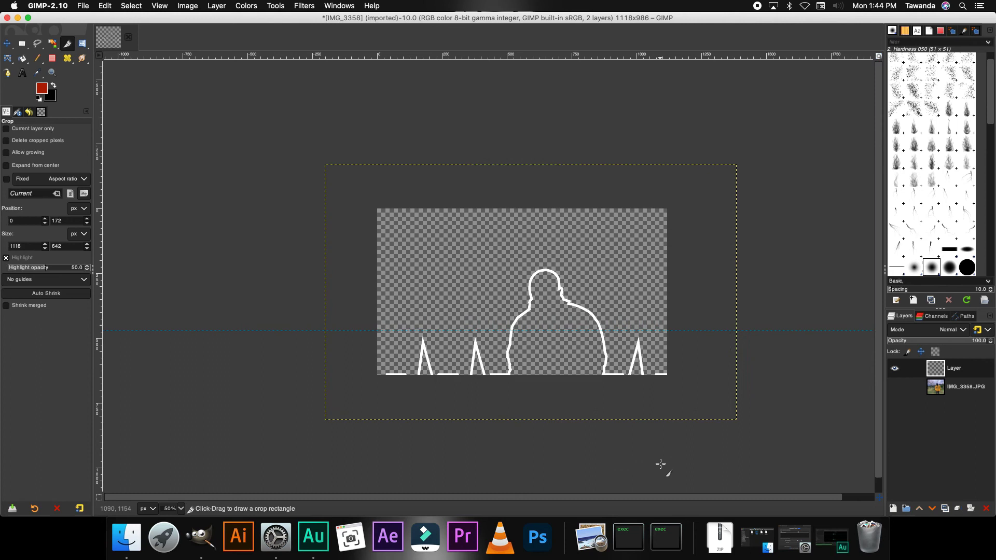
pyautogui.press('Return')
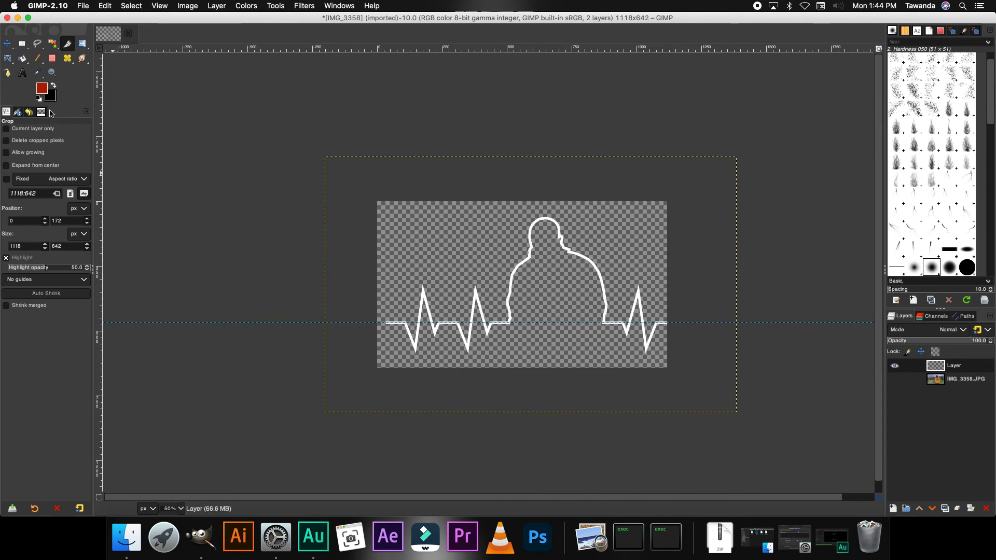
# Step: Set white as foreground and type 'My Rhythm' in a text box below the silhouette
pyautogui.click(39, 98)
pyautogui.click(54, 86)
pyautogui.click(22, 73)
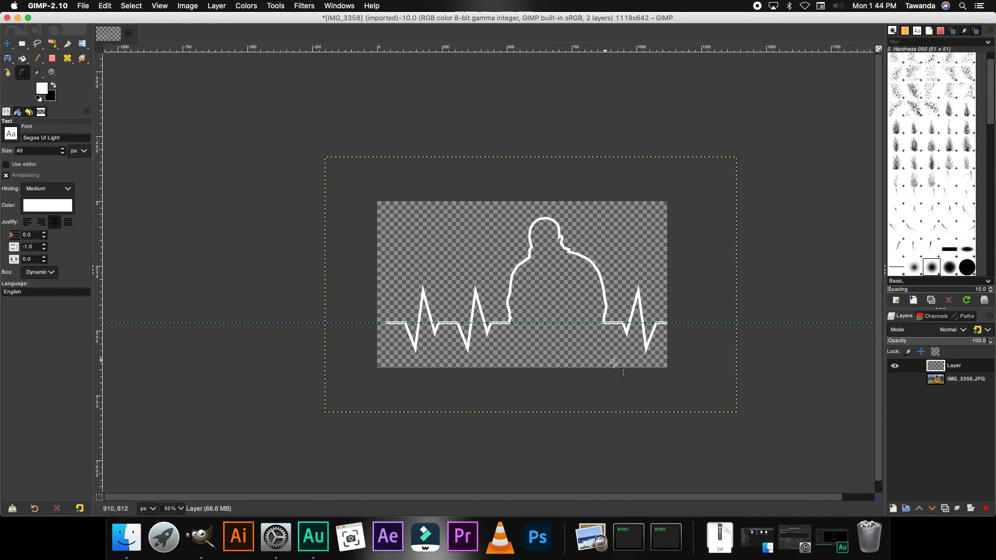
pyautogui.click(529, 345)
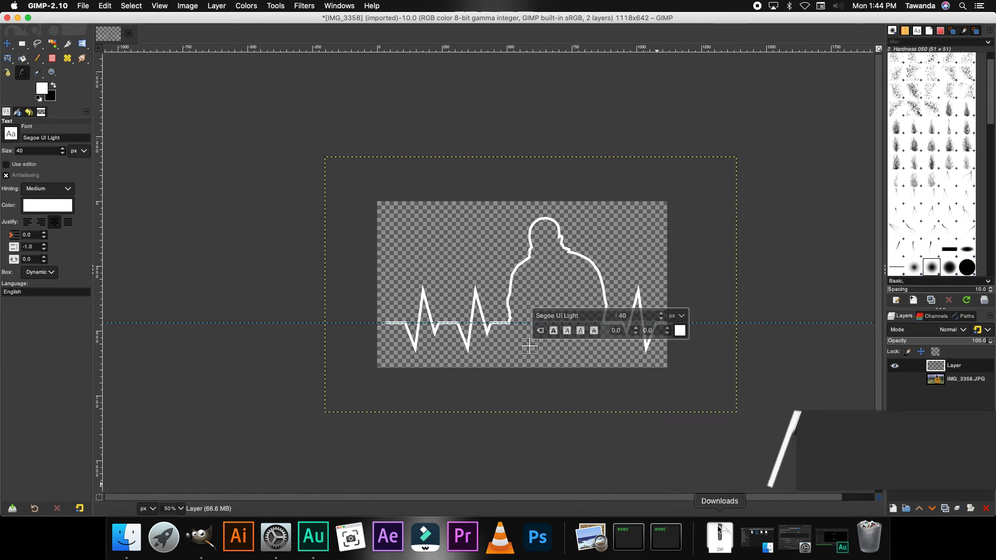
pyautogui.write('M')
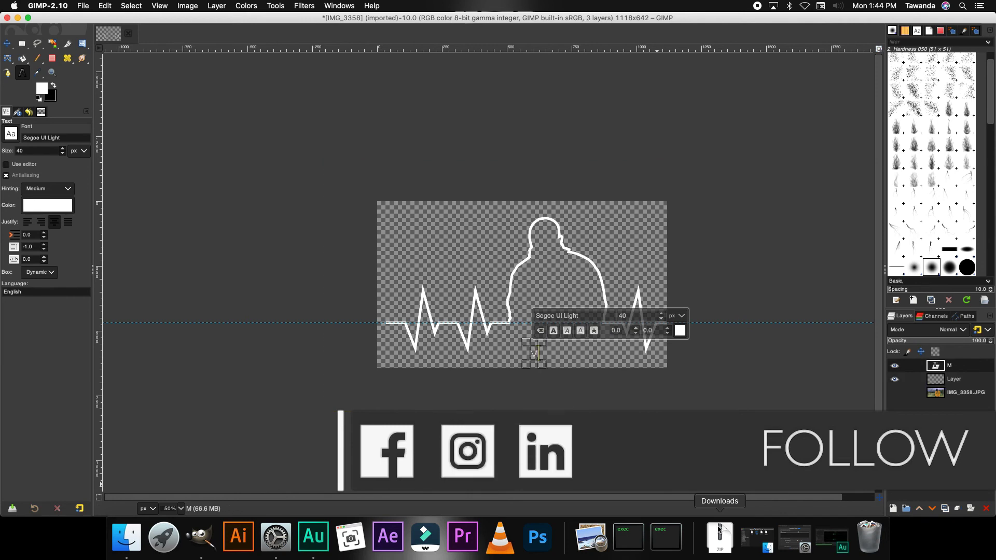
pyautogui.write('y R')
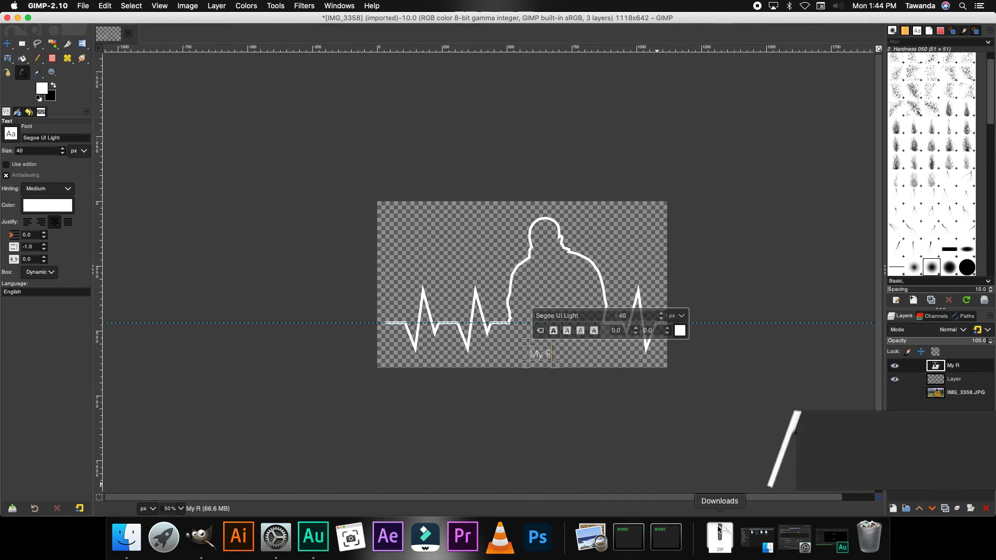
pyautogui.write('hyth')
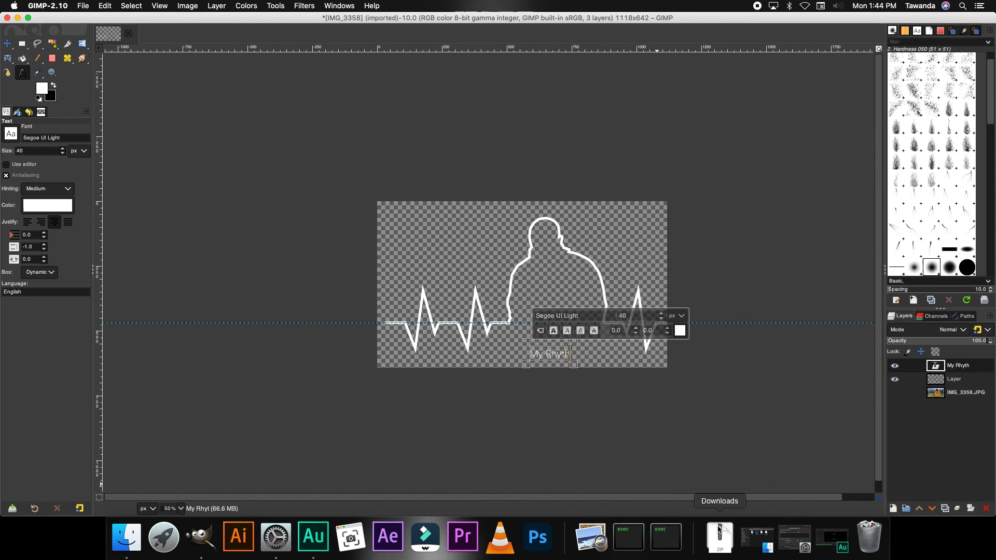
pyautogui.write('m')
# Step: Style the text in the BlowBrush font at size 100
pyautogui.press('super+a')
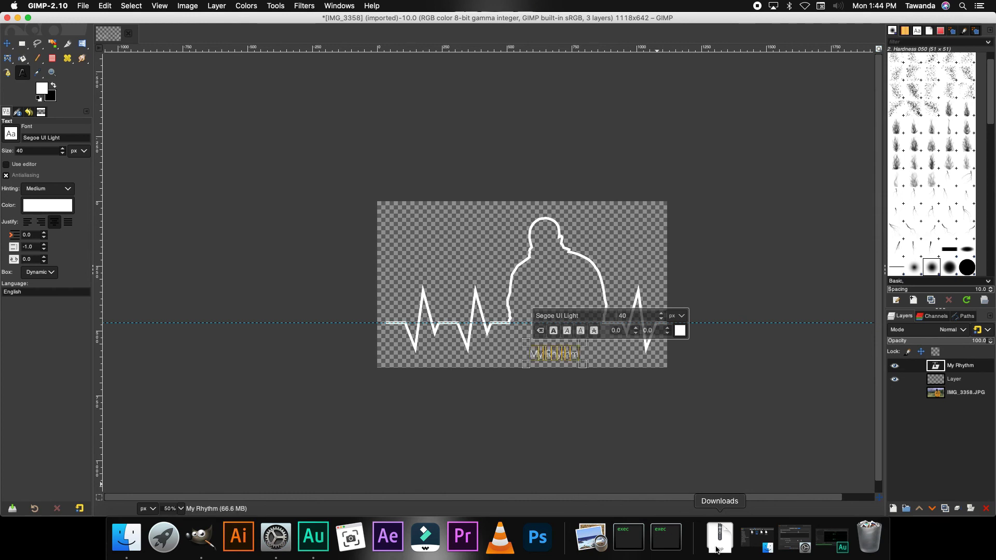
pyautogui.tripleClick(588, 316)
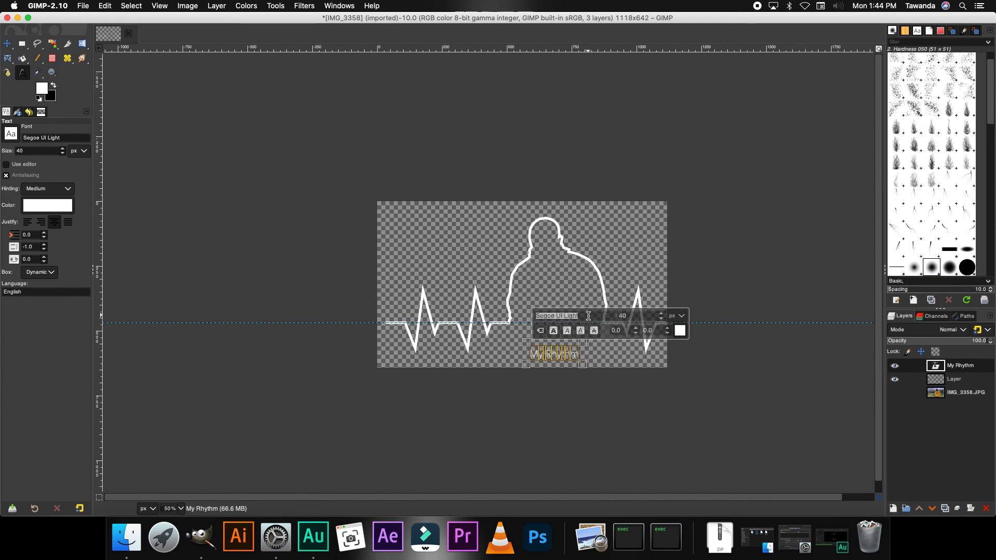
pyautogui.write('bl')
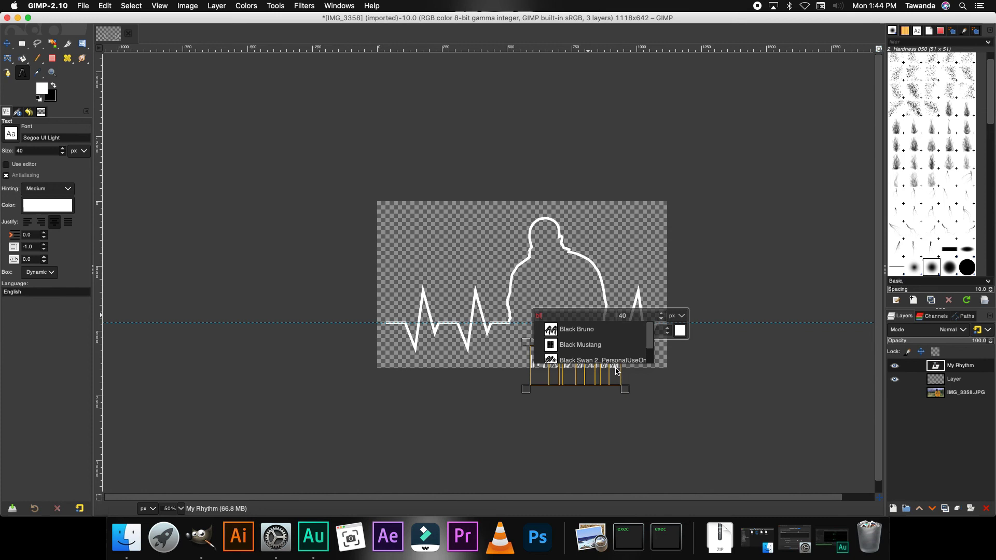
pyautogui.scroll(-2, 614, 358)
pyautogui.click(613, 357)
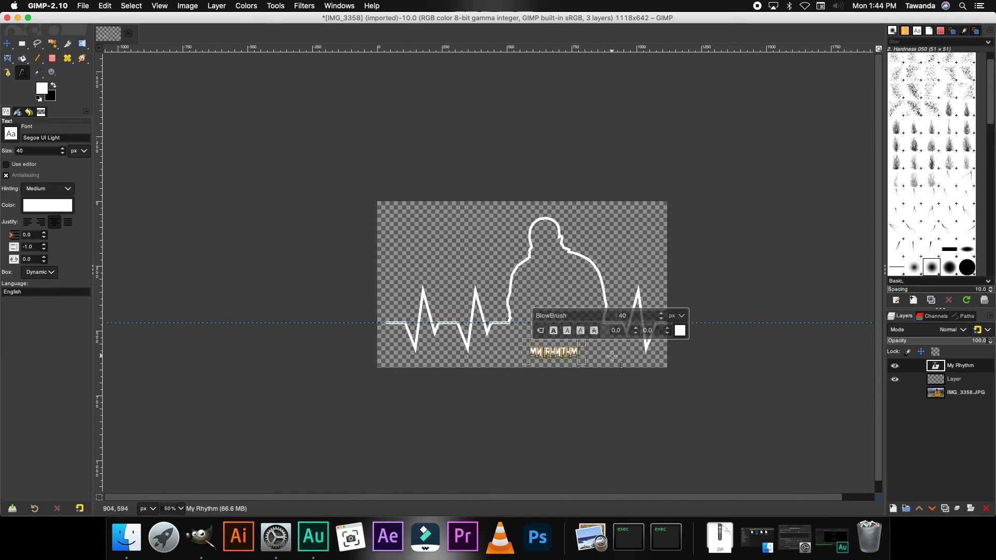
pyautogui.write('100')
pyautogui.press('Return')
# Step: Position the text beneath the silhouette's right base and merge it into the artwork
pyautogui.click(7, 44)
pyautogui.moveTo(612, 389); pyautogui.dragTo(576, 354)
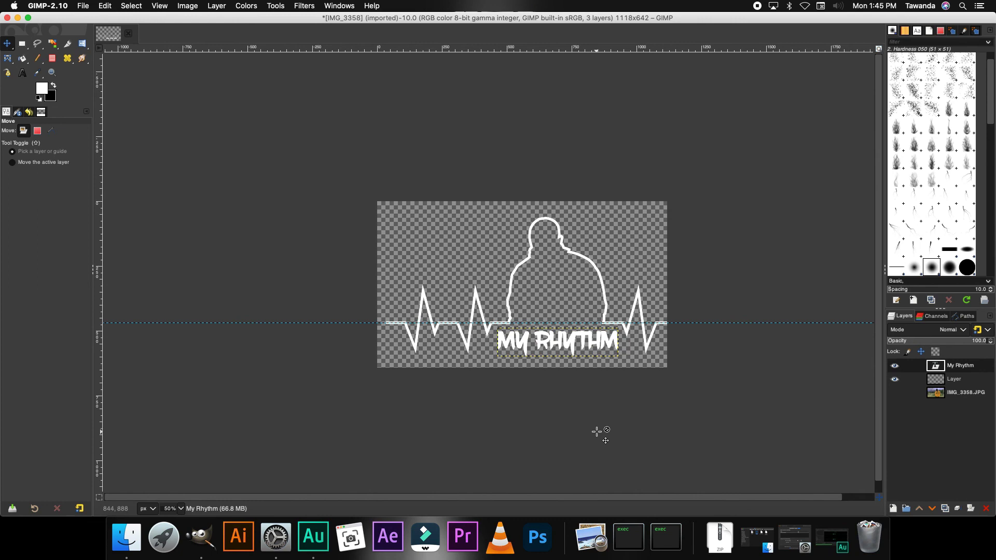
pyautogui.hotkey('ctrl', 'm')
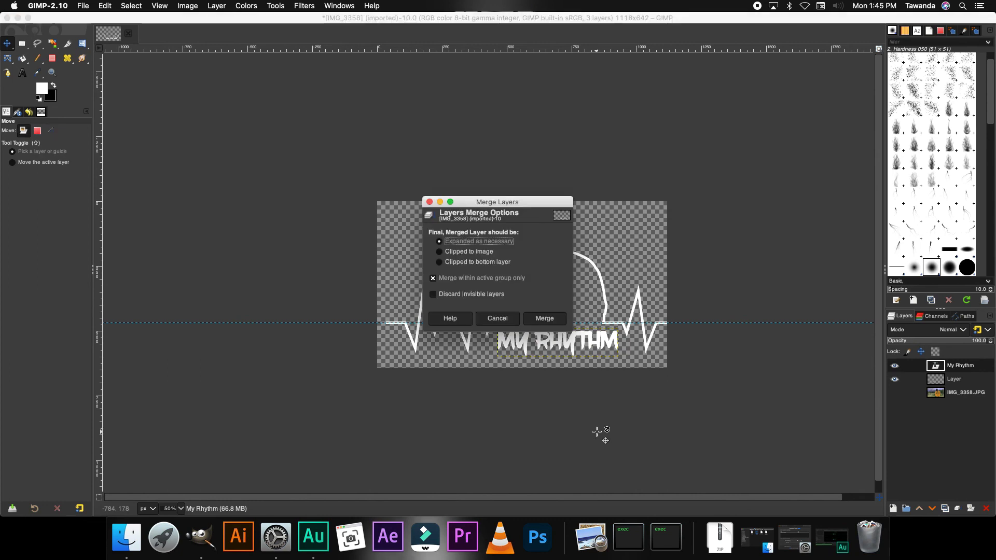
pyautogui.press('Return')
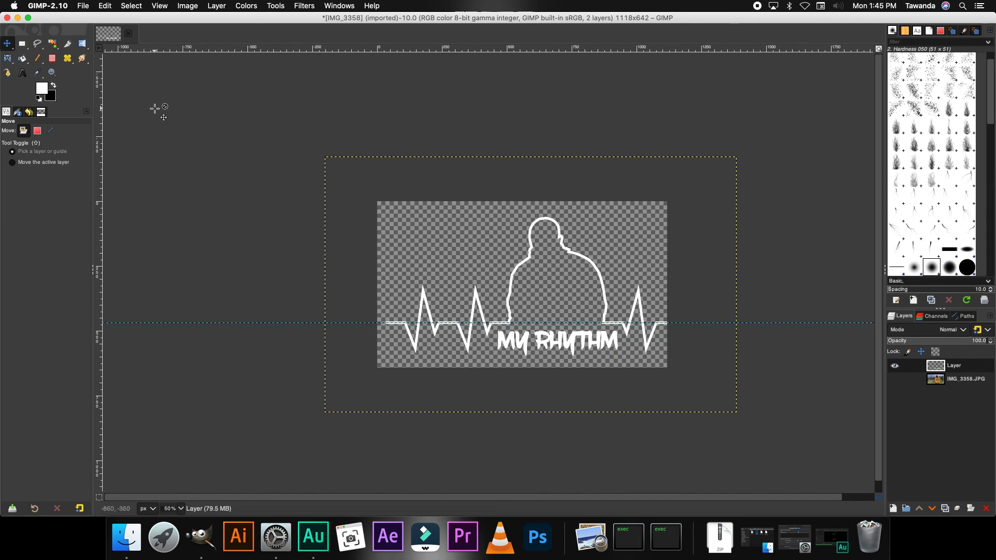
# Step: Export the image to the Desktop as 'heart beat.png', replacing the existing file
pyautogui.click(82, 7)
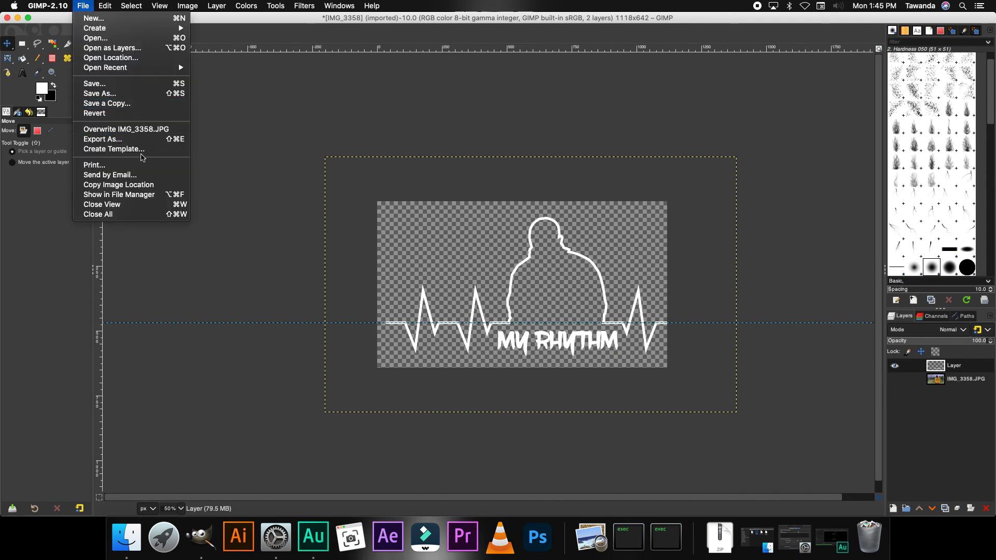
pyautogui.click(144, 140)
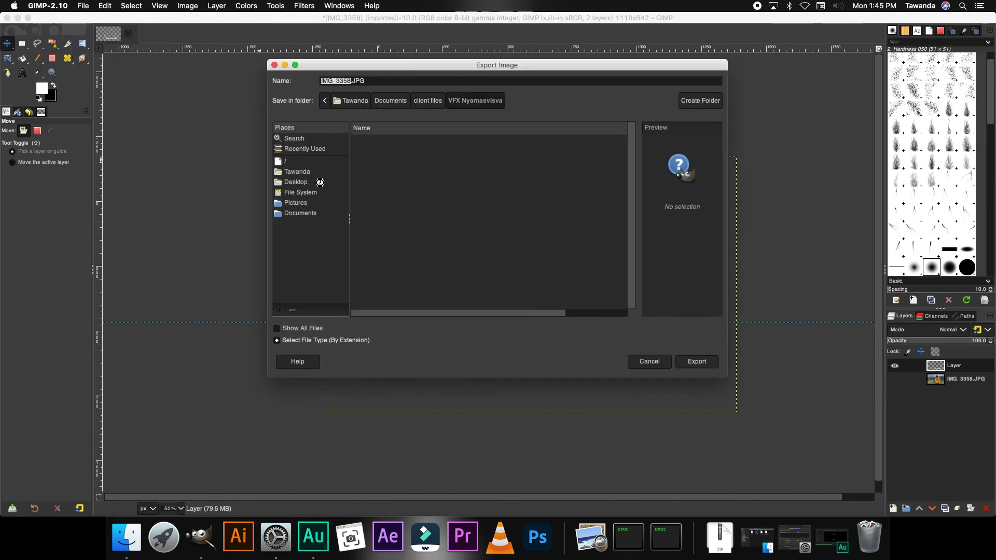
pyautogui.click(298, 182)
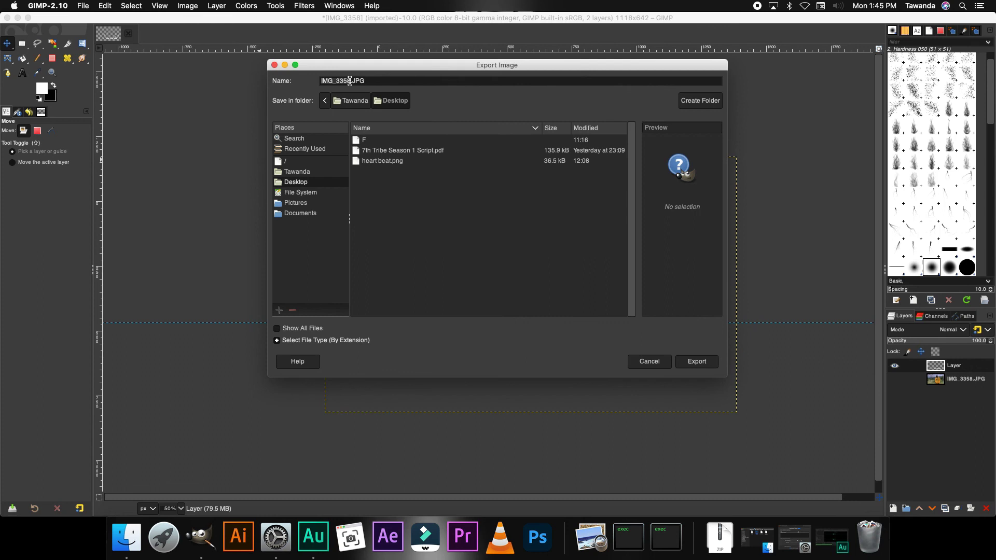
pyautogui.moveTo(372, 80); pyautogui.dragTo(262, 70)
pyautogui.write('heart beat')
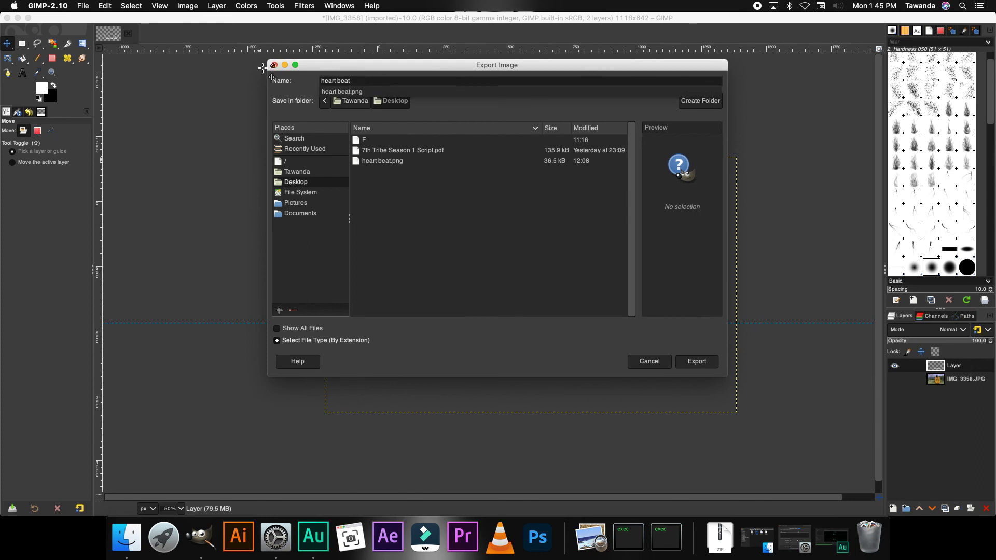
pyautogui.write('.pn')
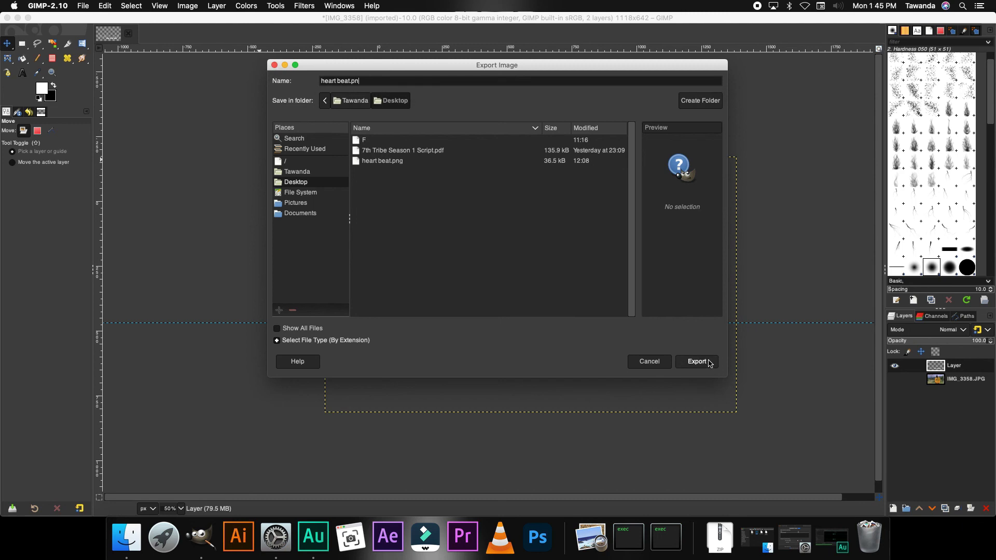
pyautogui.write('g')
pyautogui.click(697, 362)
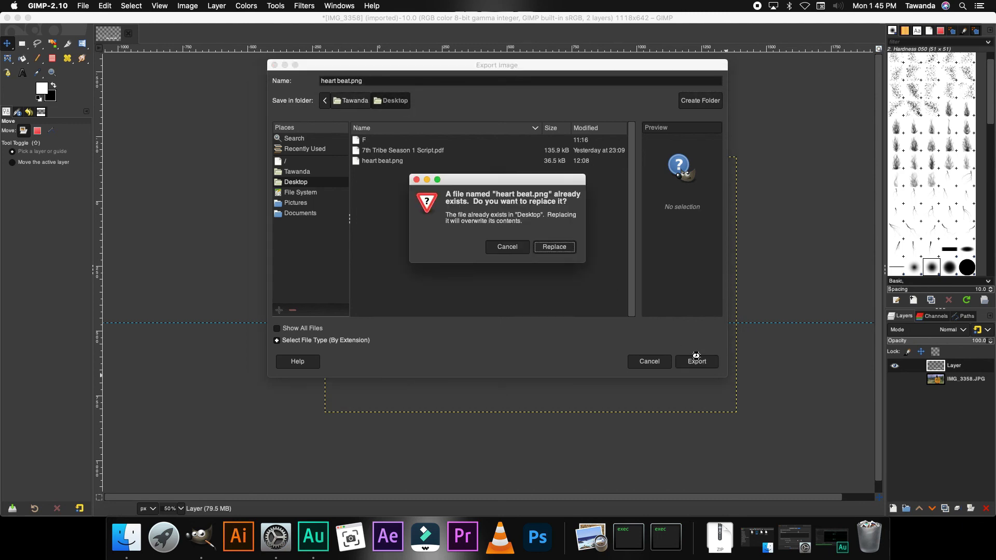
pyautogui.click(556, 248)
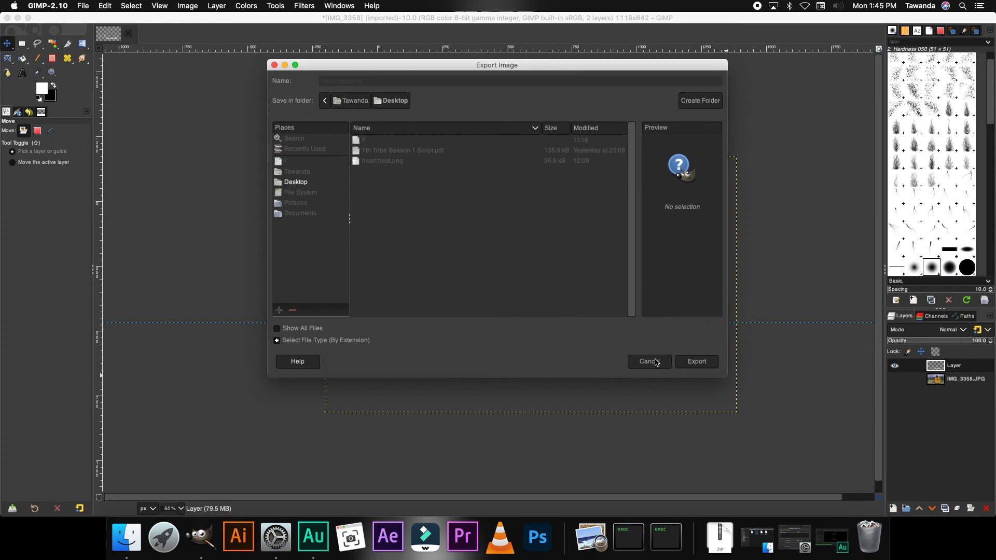